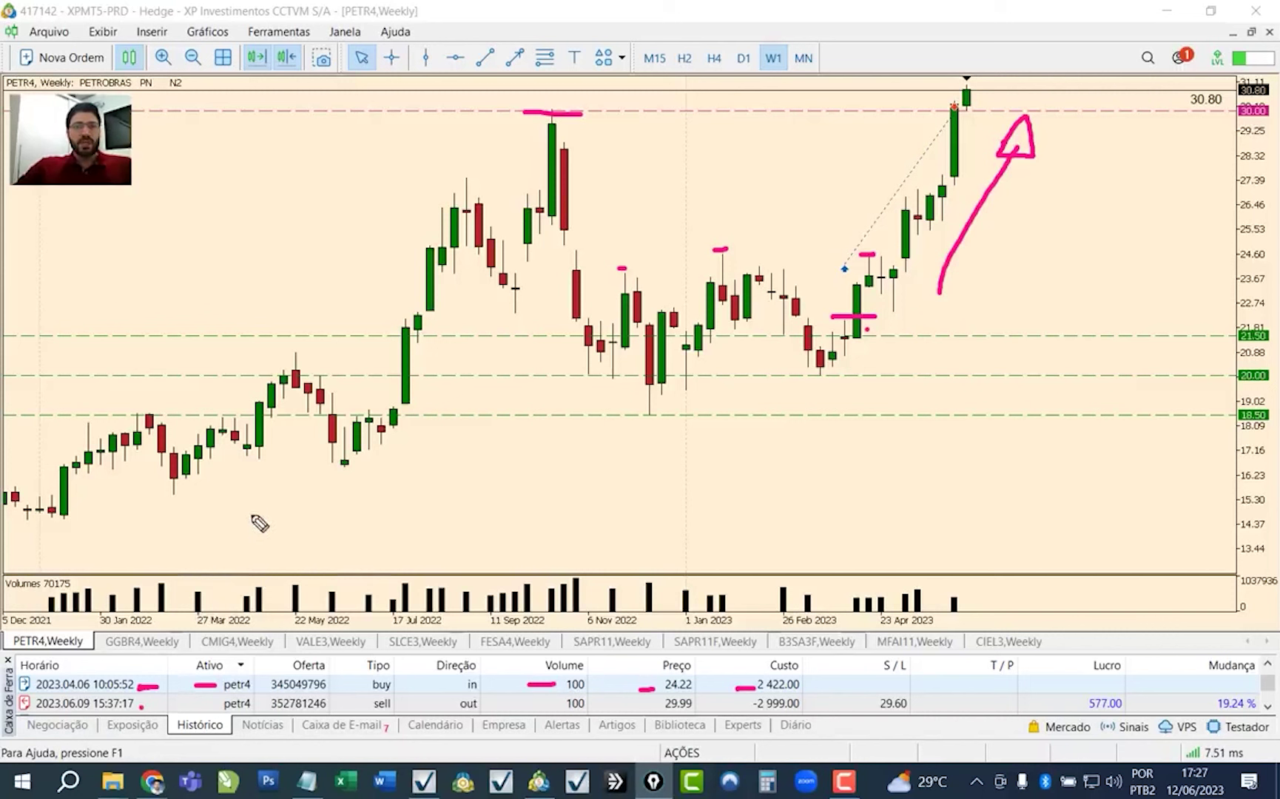
- Mark the type, direction, volume, price, profit and percentage change of the PETR4 sell entry in the trade history with pen strokes
drag(483, 704, 506, 703)
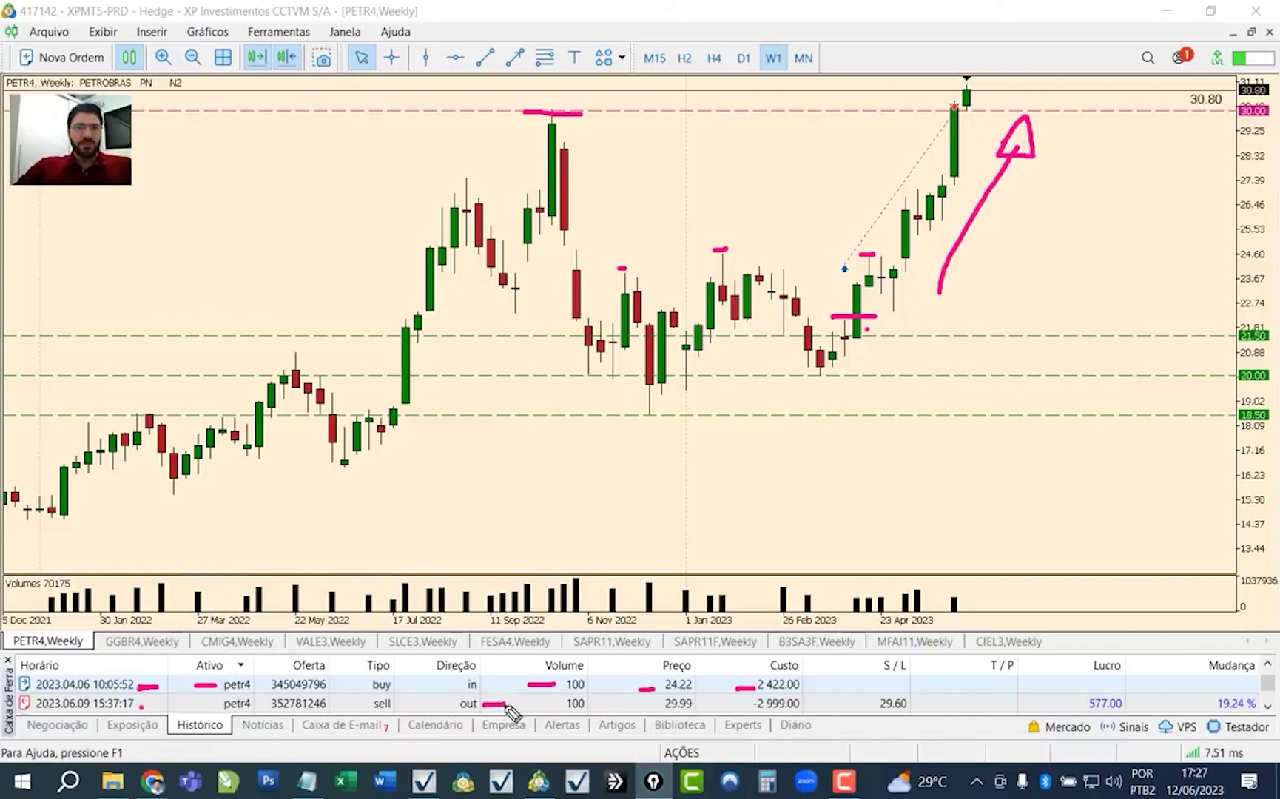
drag(396, 704, 409, 703)
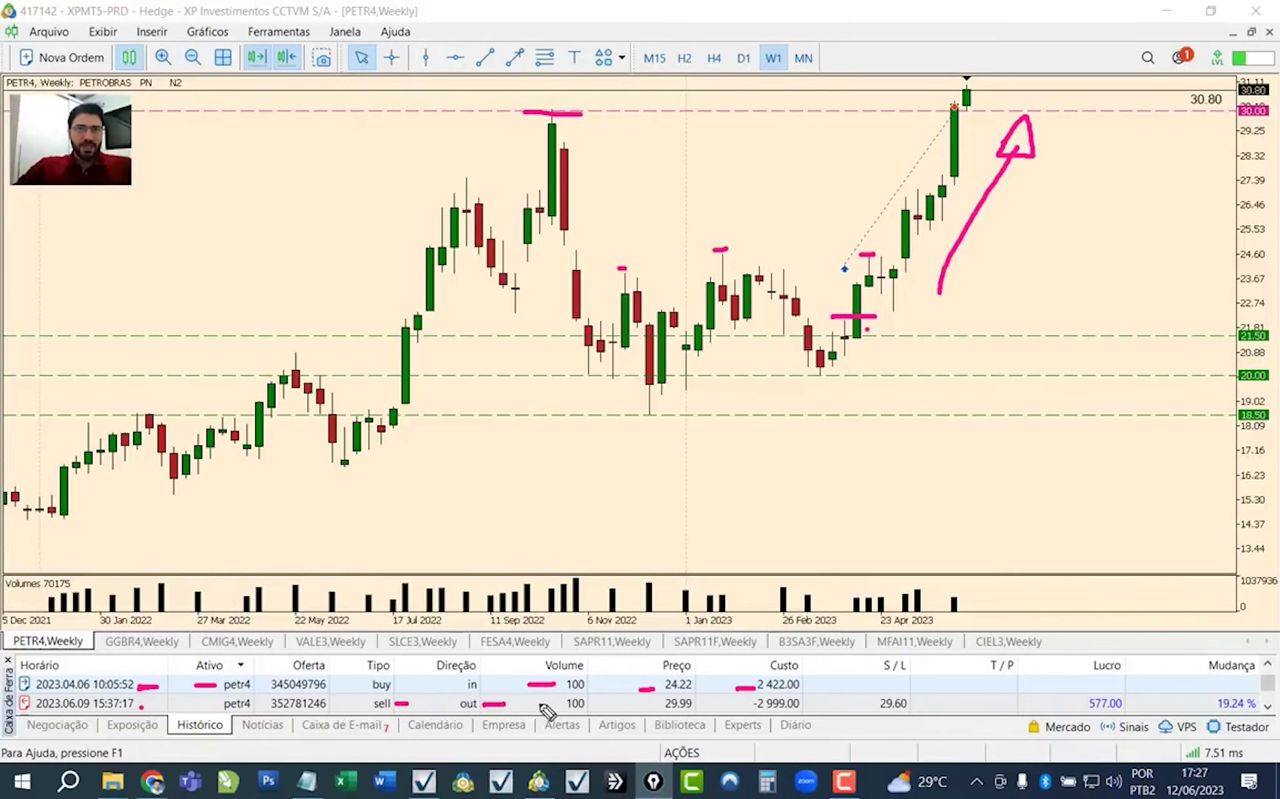
drag(535, 703, 558, 703)
drag(638, 705, 660, 704)
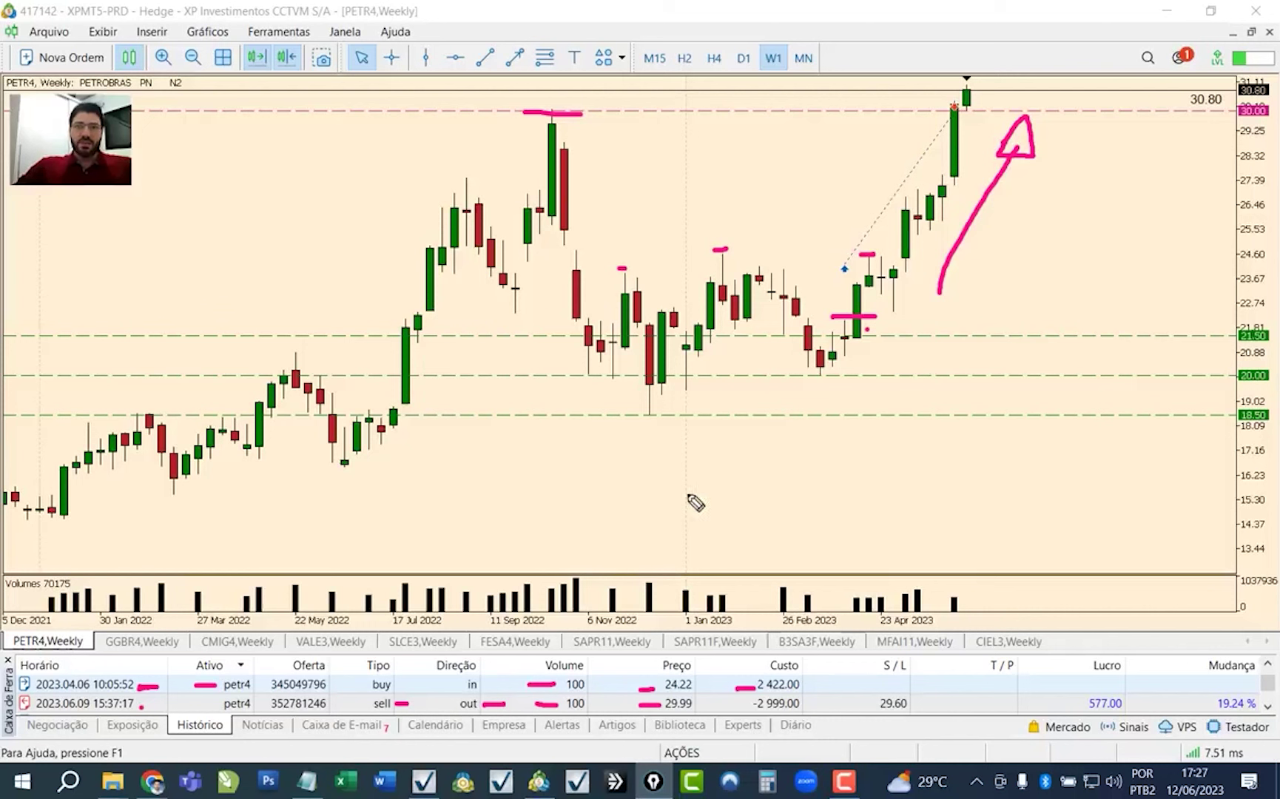
drag(1045, 704, 1077, 703)
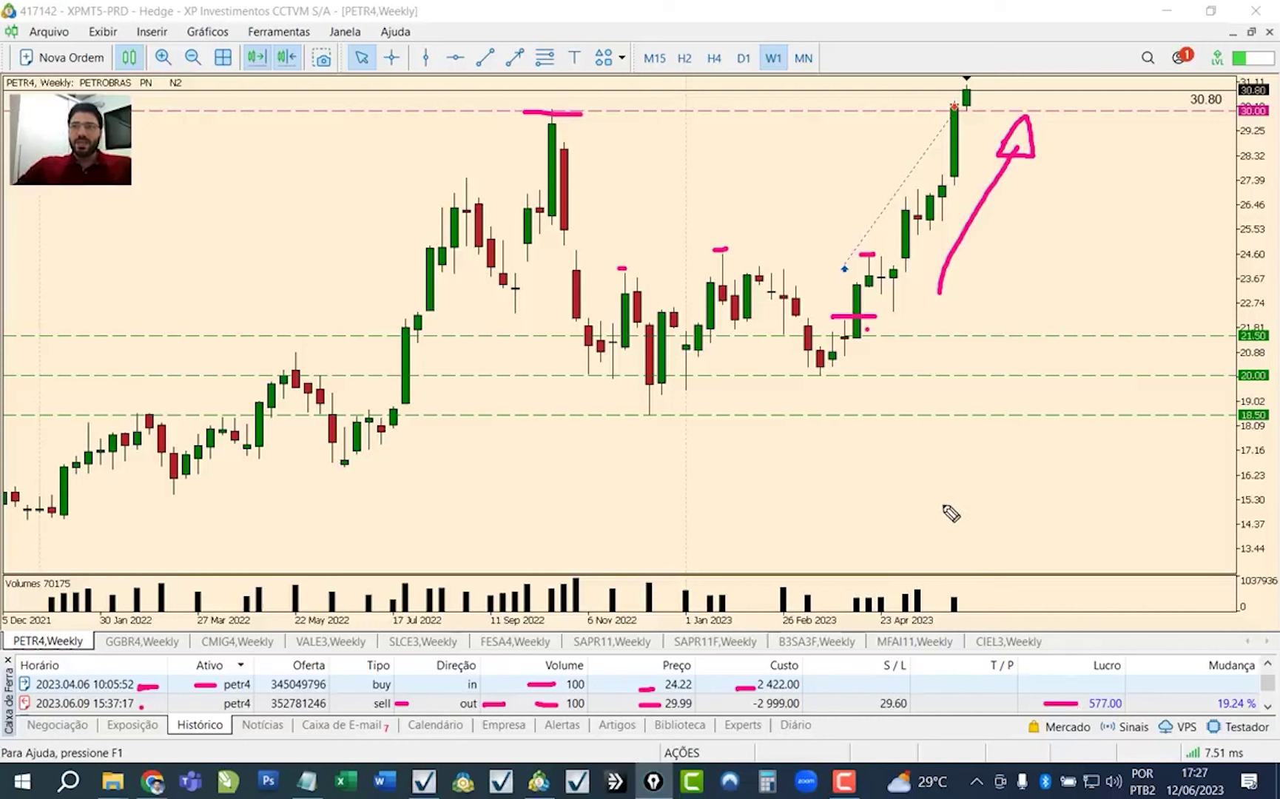
drag(1178, 703, 1209, 704)
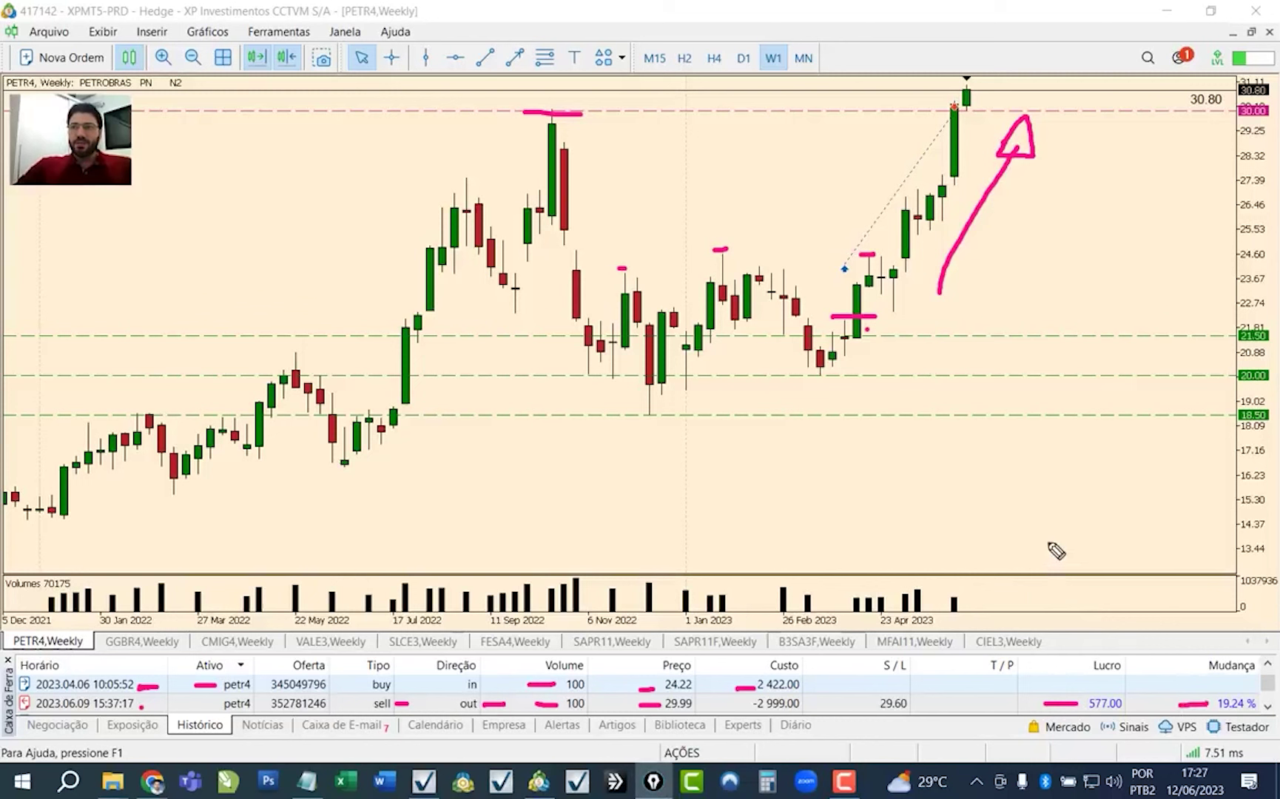
drag(1067, 684, 1080, 684)
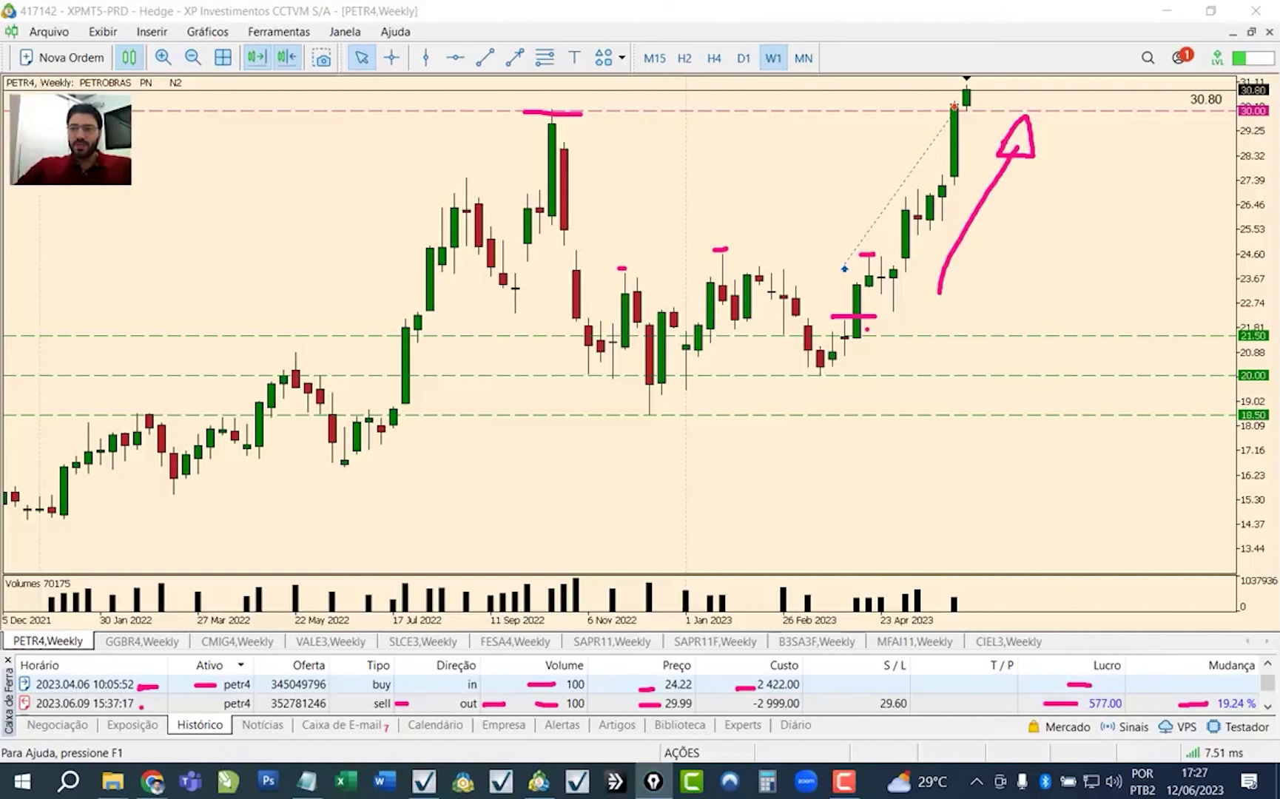
- Clear the pen marks from the screen and zoom out the PETR4 weekly chart
key(Escape)
click(859, 475)
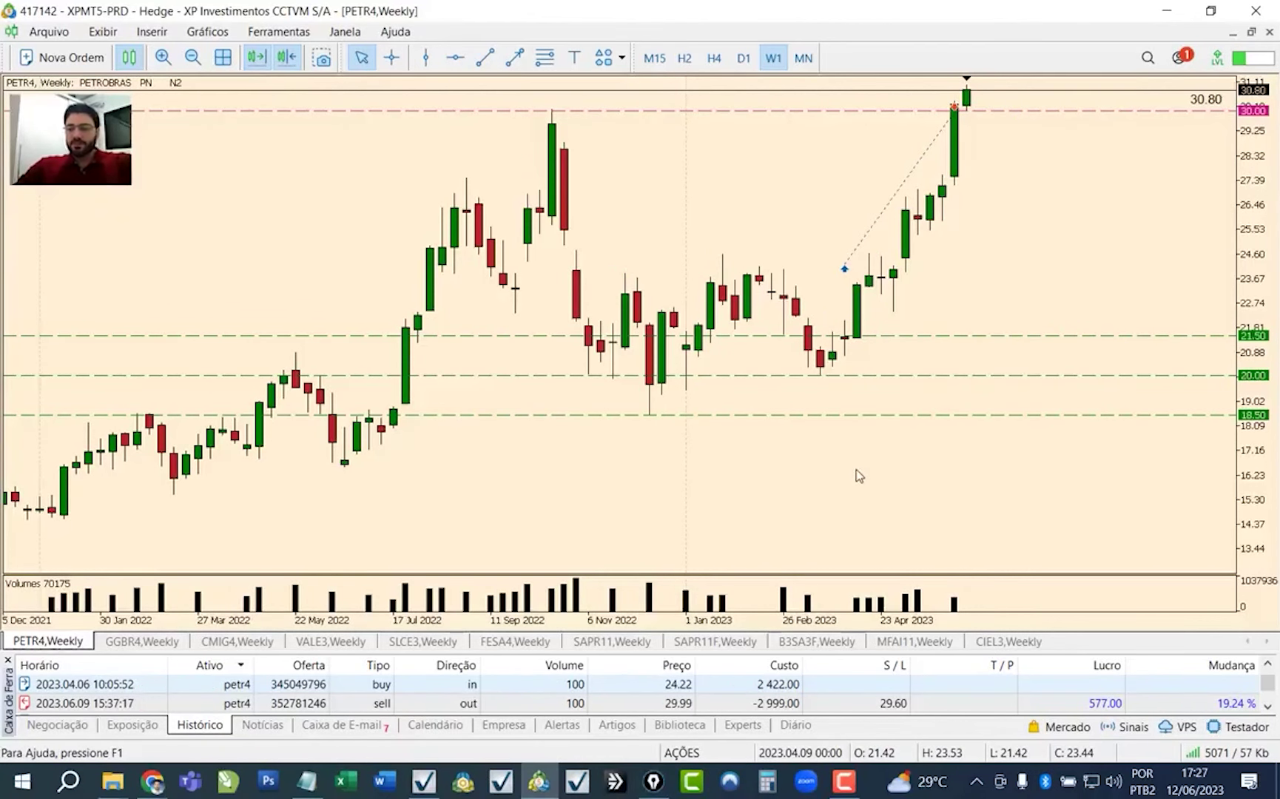
key(minus)
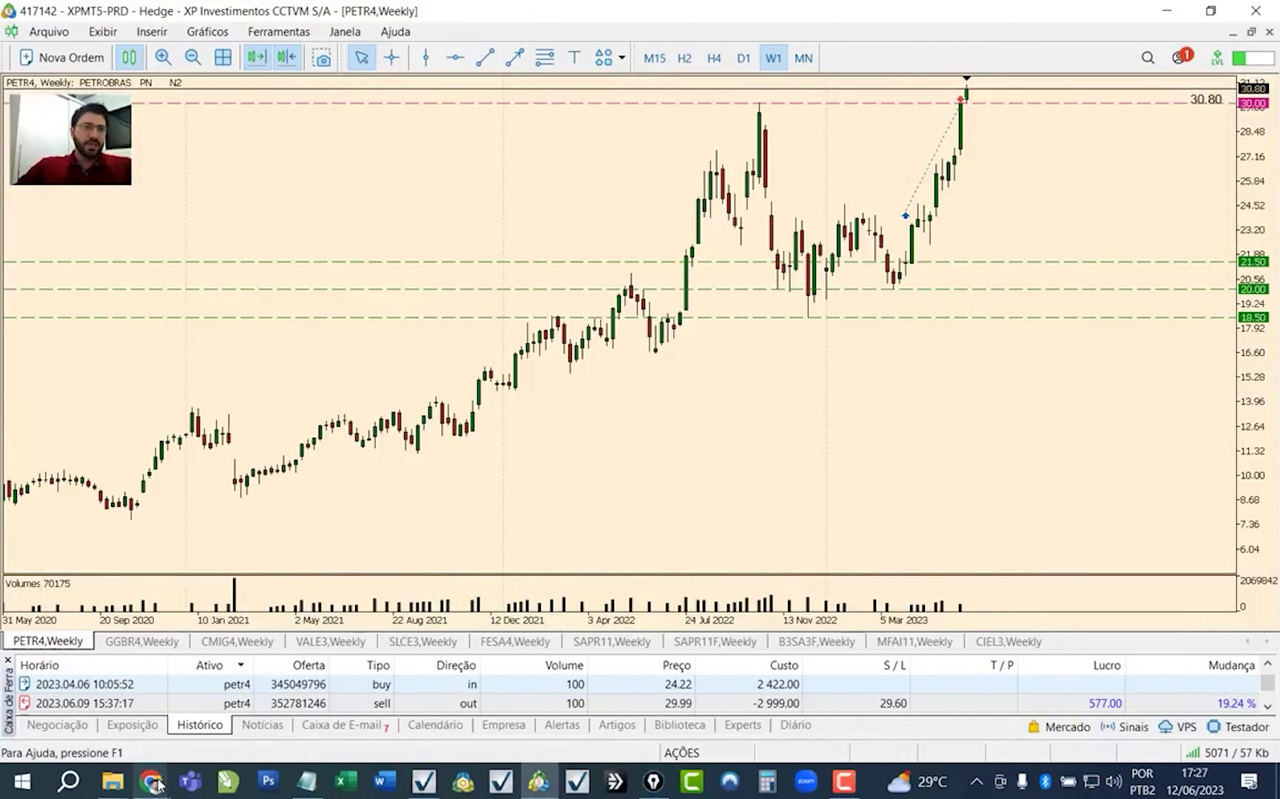
- Switch to Chrome and show the Mapa Operações spreadsheet
mouse_move(158, 784)
click(104, 695)
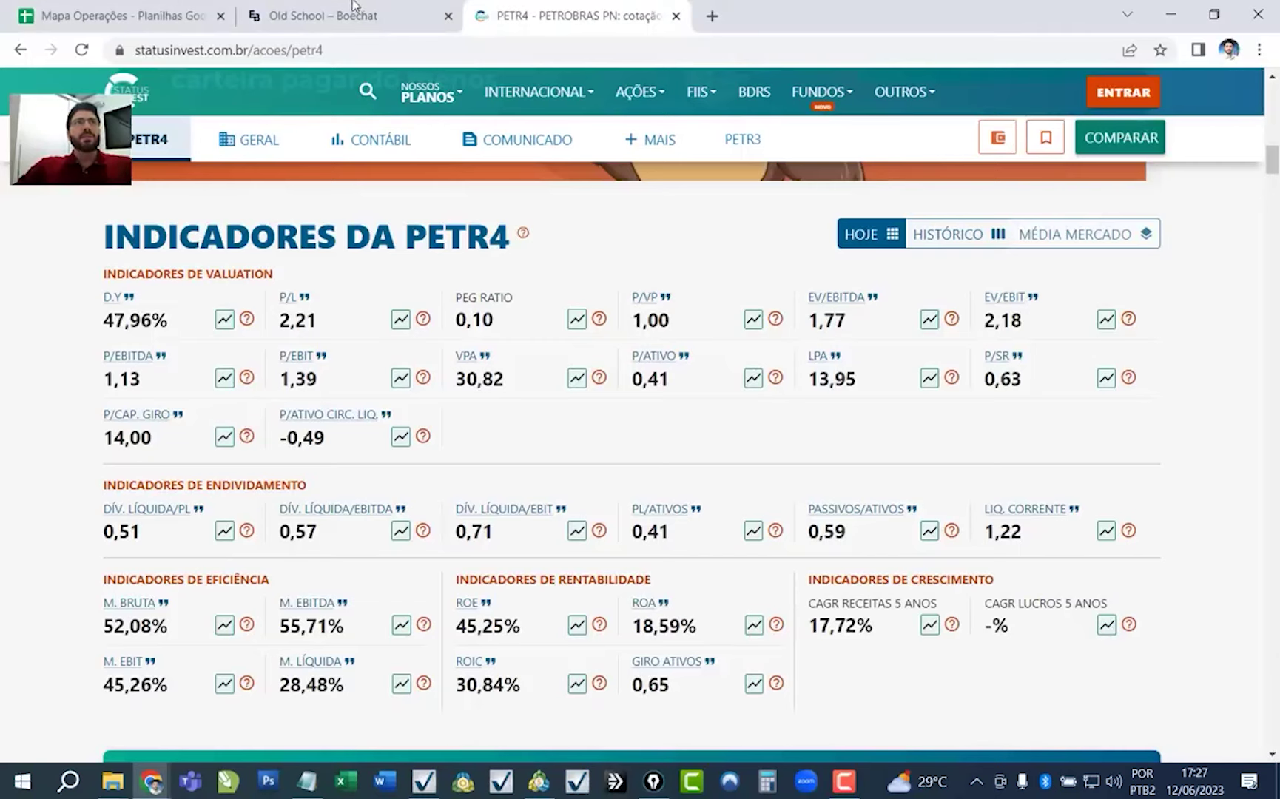
click(62, 16)
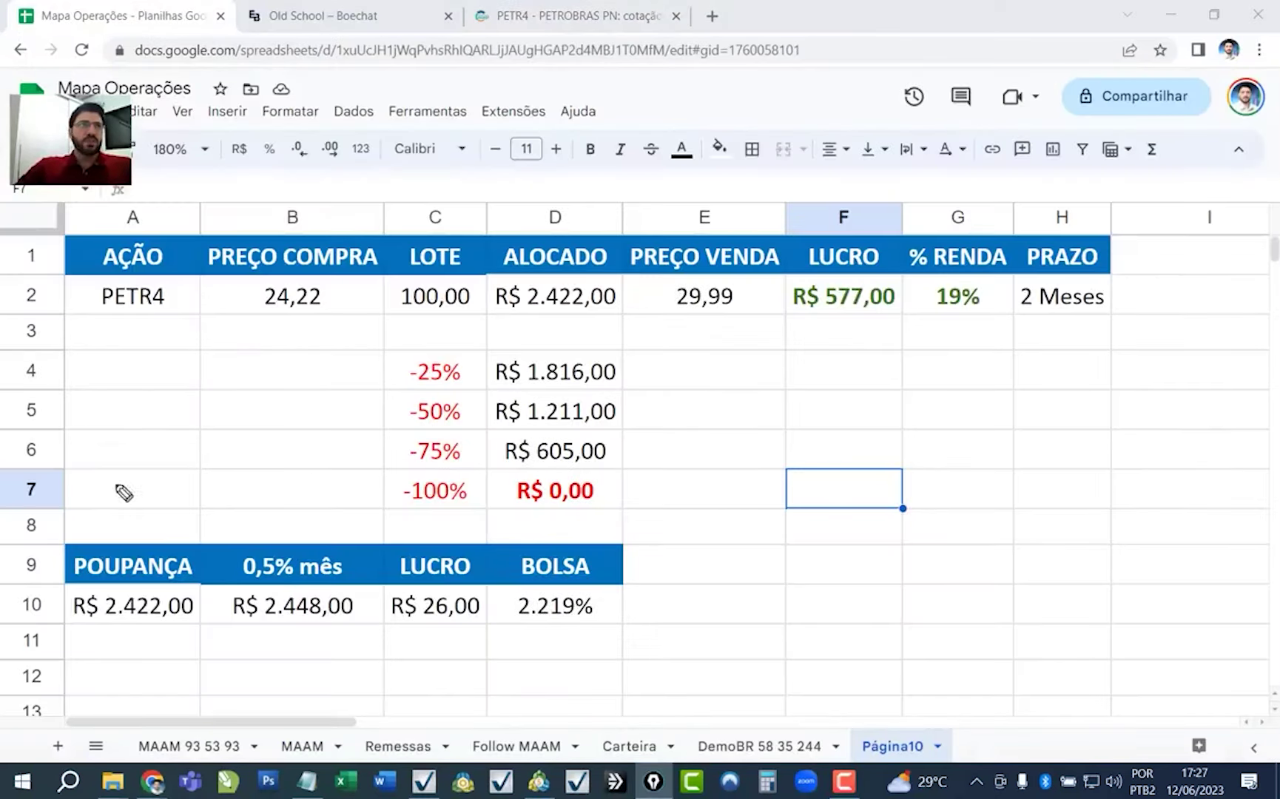
- Underline the PETR4 ticker, purchase price, lot, allocated amount, sale price, profit and return percentage in row 2 with the pen
drag(102, 319, 185, 320)
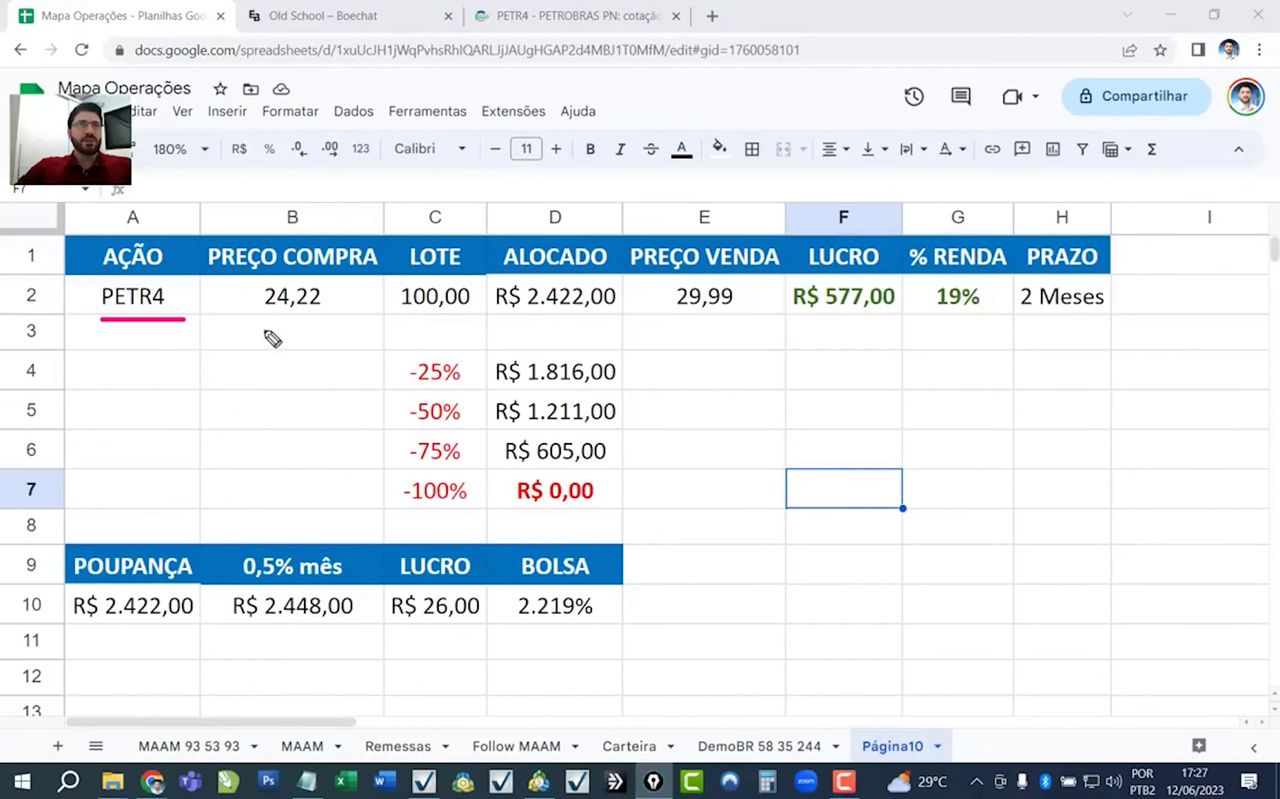
drag(264, 314, 469, 312)
click(293, 326)
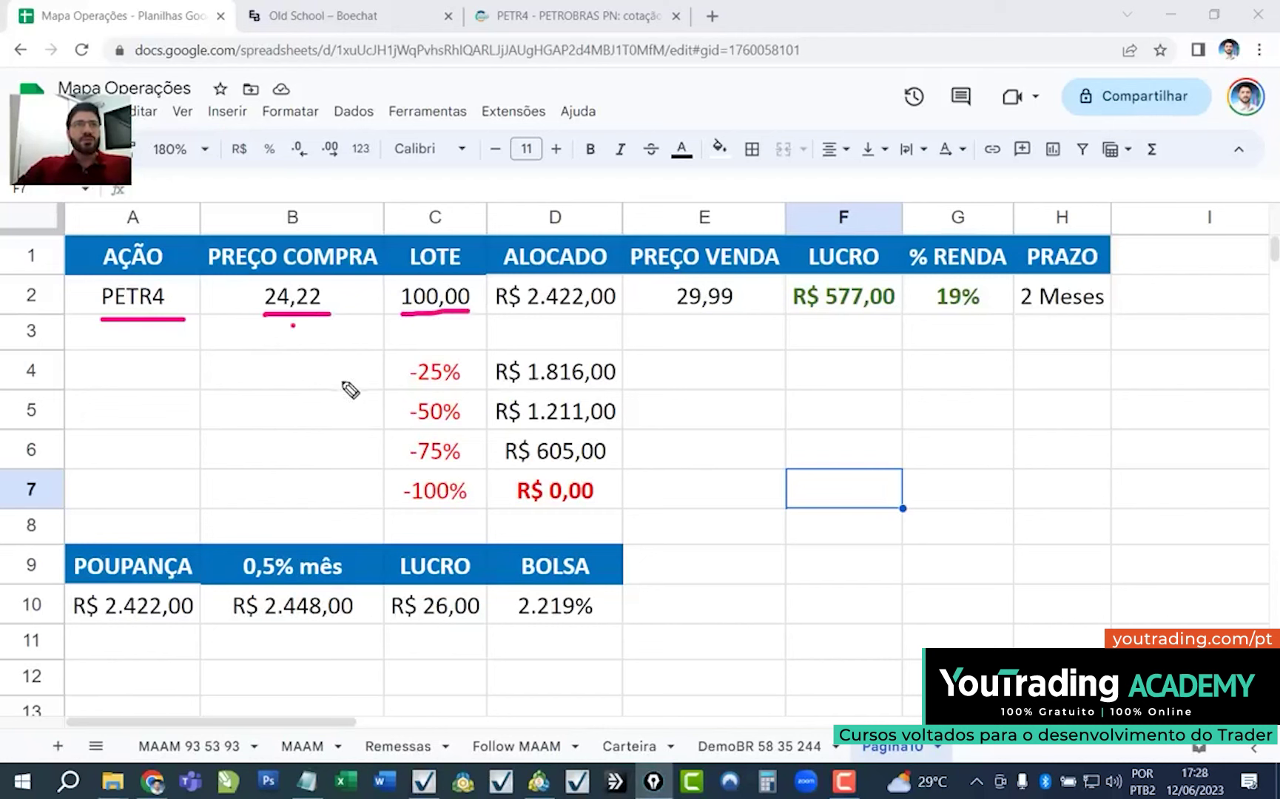
drag(521, 317, 985, 314)
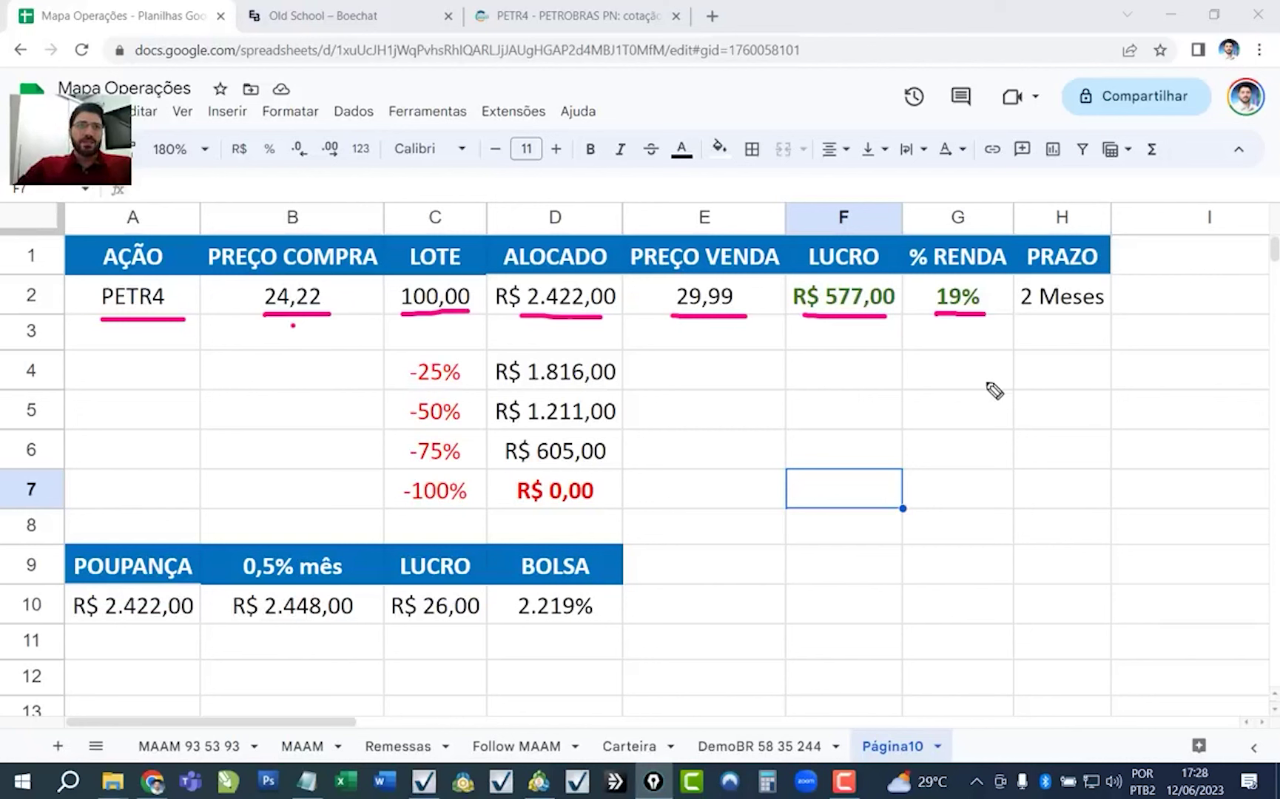
- Underline the savings amount and savings profit in row 10, and add a short mark above the 0,5% mês header
drag(104, 626, 188, 623)
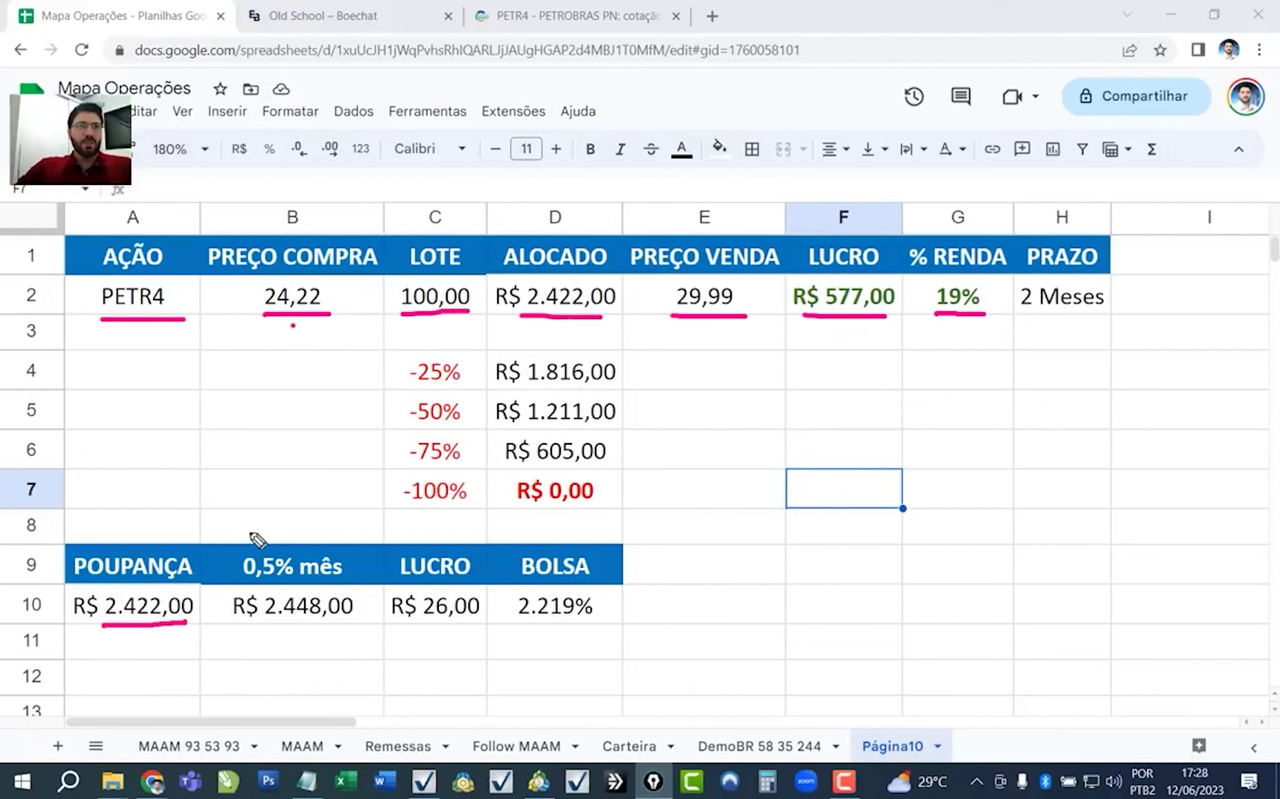
drag(240, 535, 274, 535)
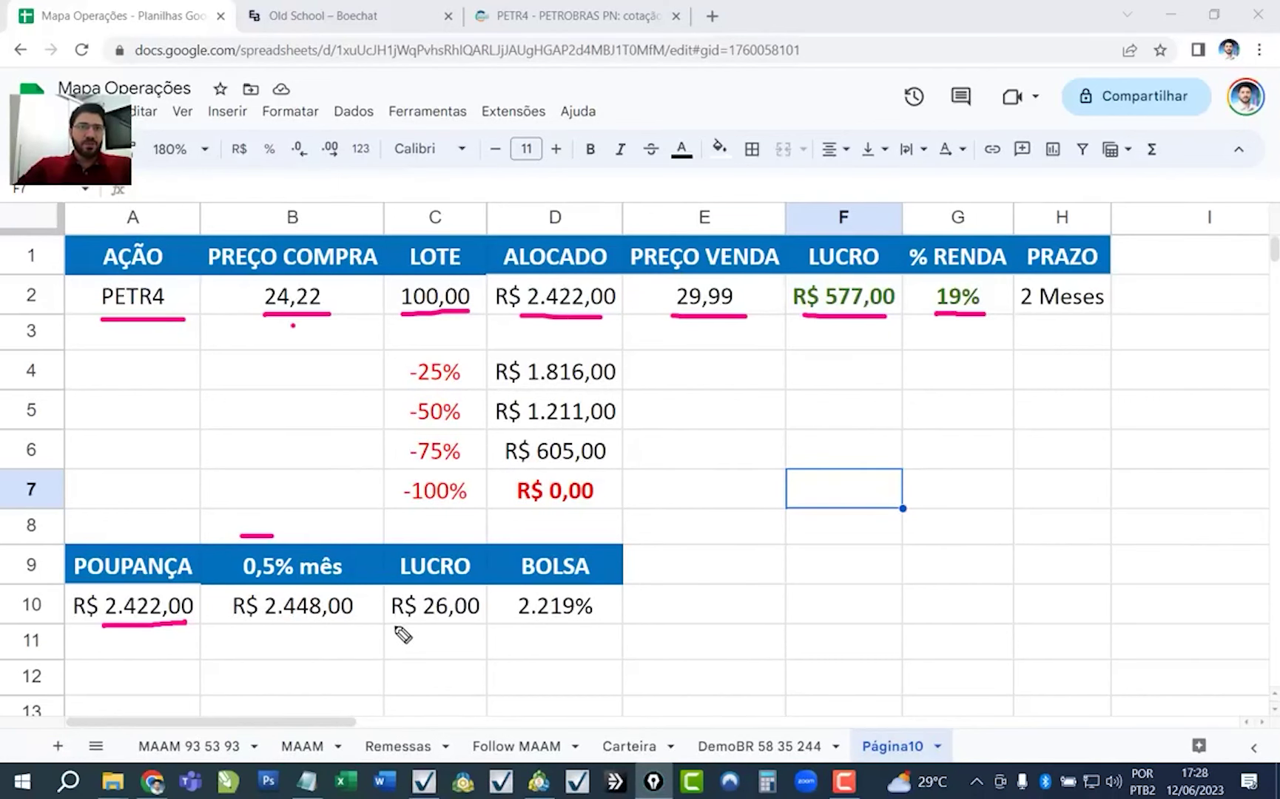
drag(393, 625, 475, 625)
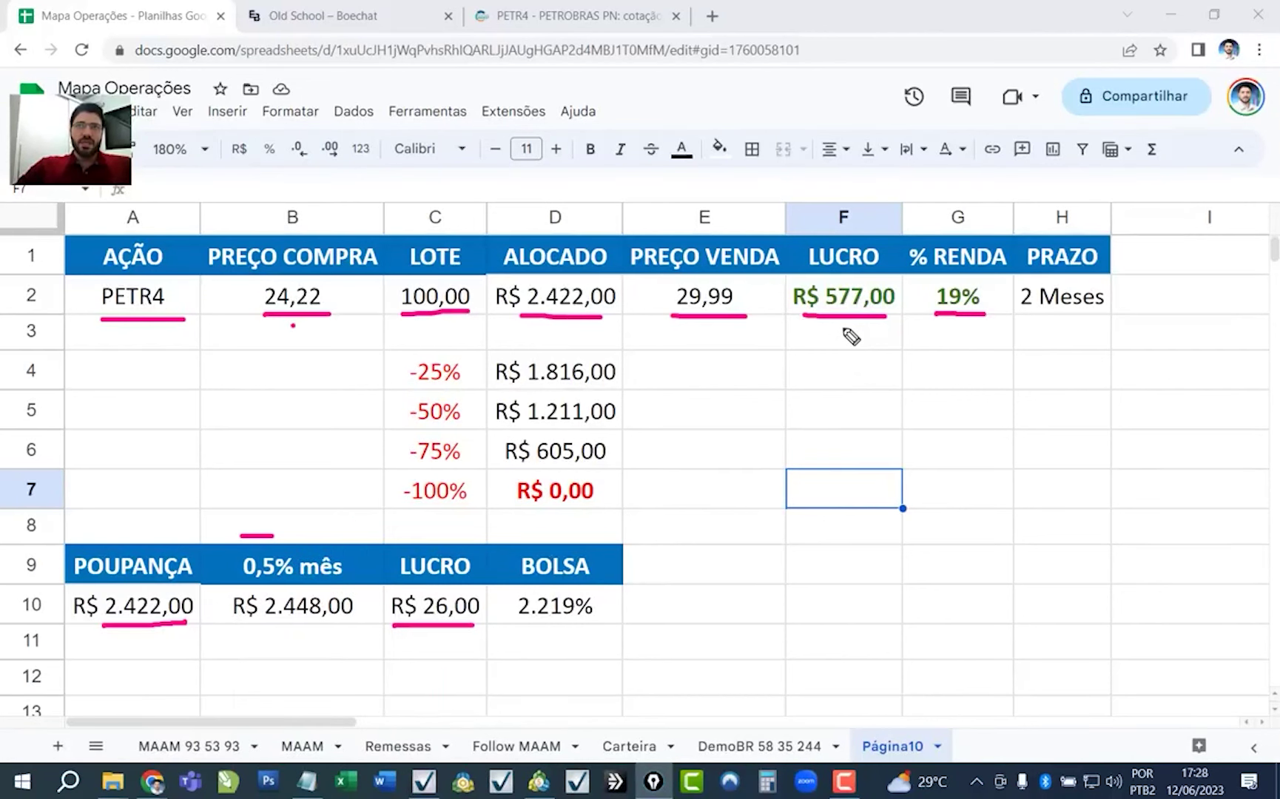
- Draw a curve linking the PETR4 profit to the savings profit, underline the BOLSA percentage, and add a plus sign and short strokes beside them
mouse_move(847, 331)
mouse_down()
mouse_move(816, 518)
mouse_move(562, 659)
mouse_move(450, 636)
mouse_up()
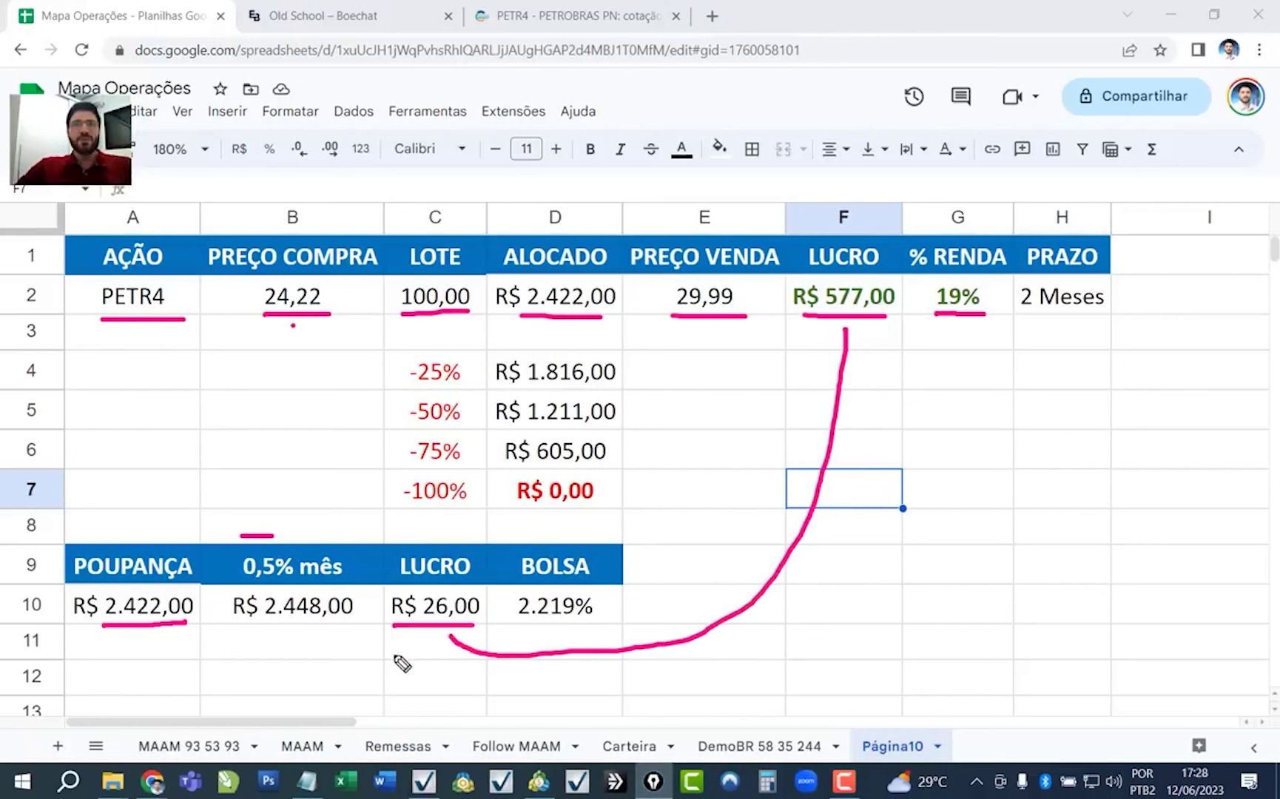
click(510, 625)
drag(511, 625, 603, 625)
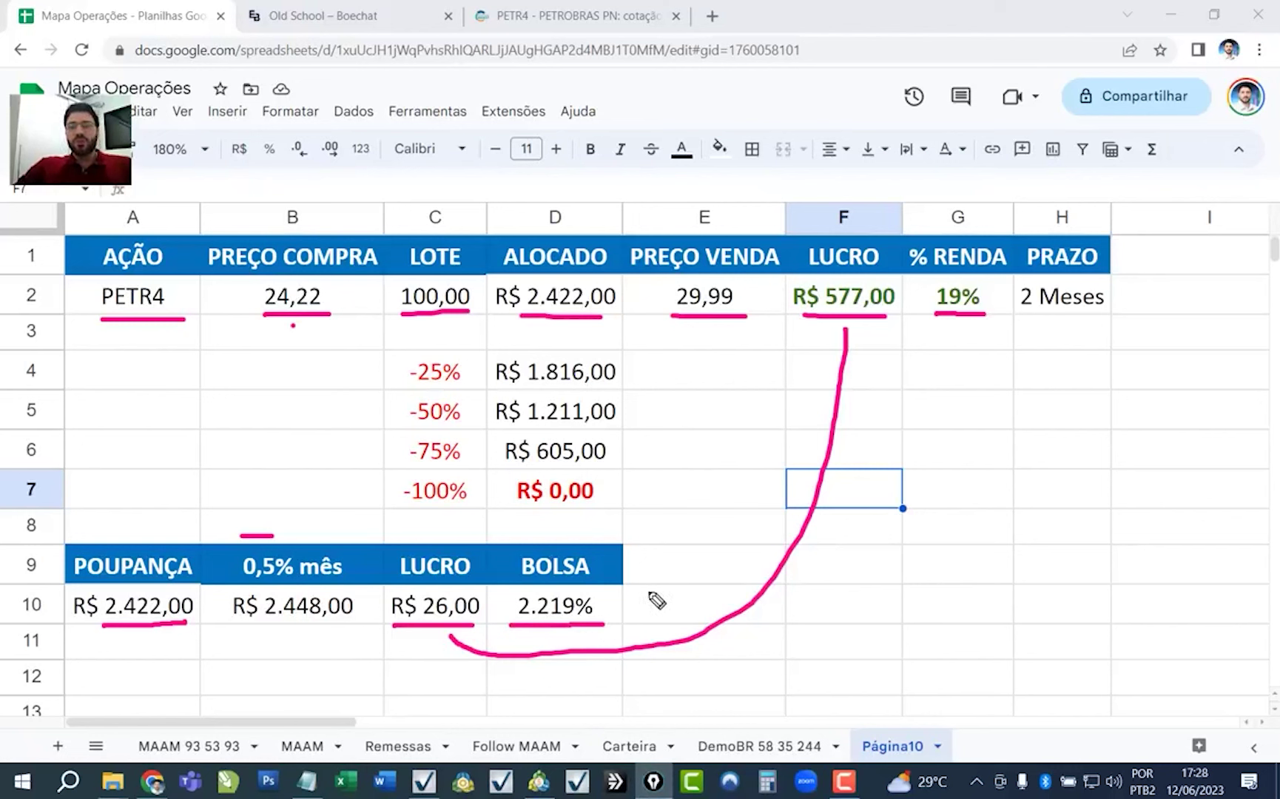
mouse_move(649, 591)
mouse_down()
mouse_move(650, 620)
mouse_move(665, 606)
mouse_up()
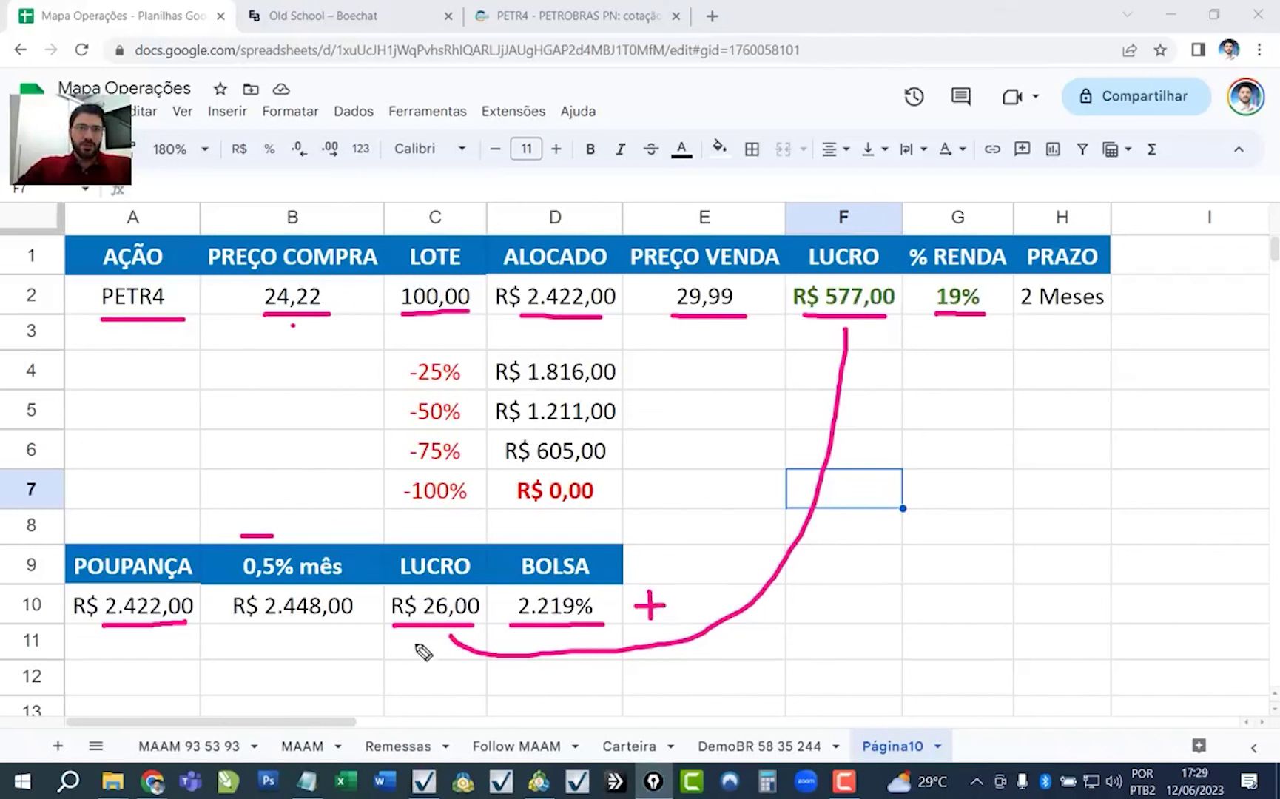
mouse_move(413, 640)
mouse_down()
mouse_move(437, 646)
mouse_move(443, 674)
mouse_up()
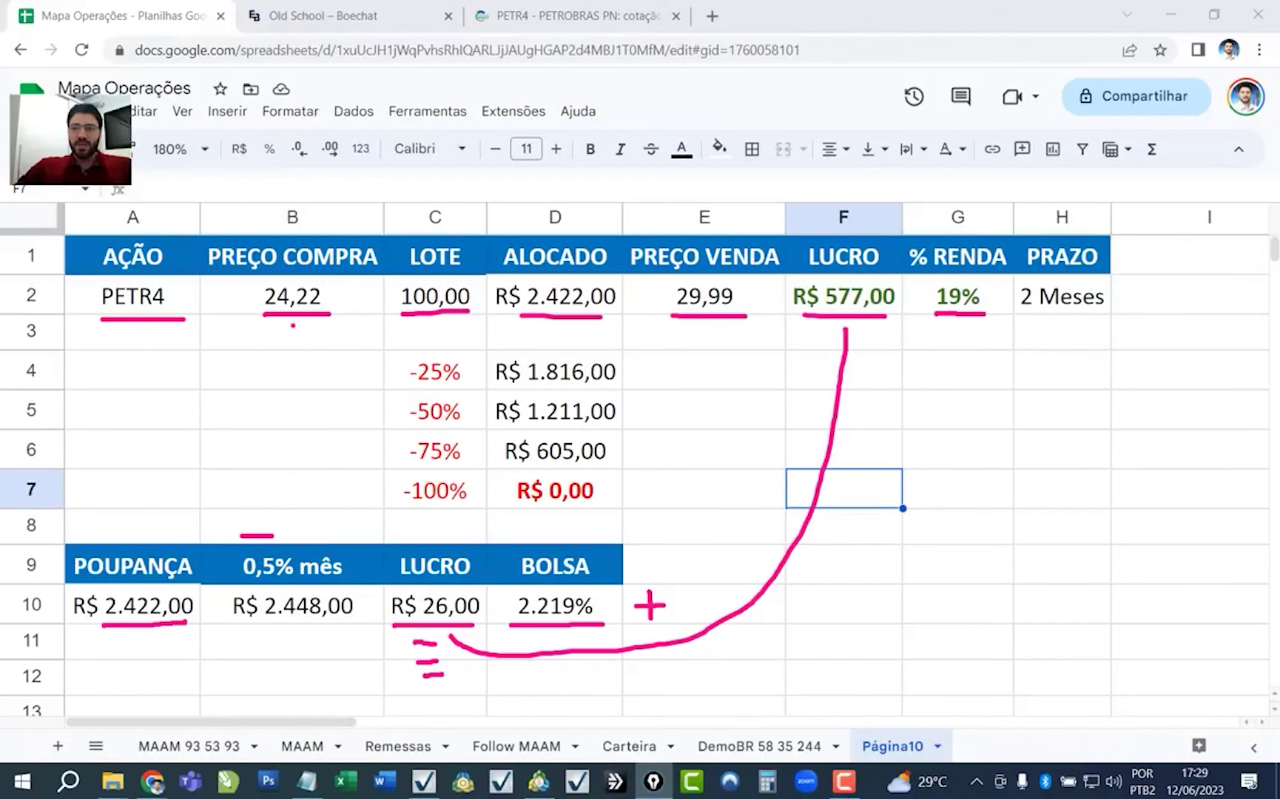
- Clear the pen marks, then bracket the -25% to -100% rows, underline the allocated R$ 2.422,00 and put a cross beside R$ 0,00
key(e)
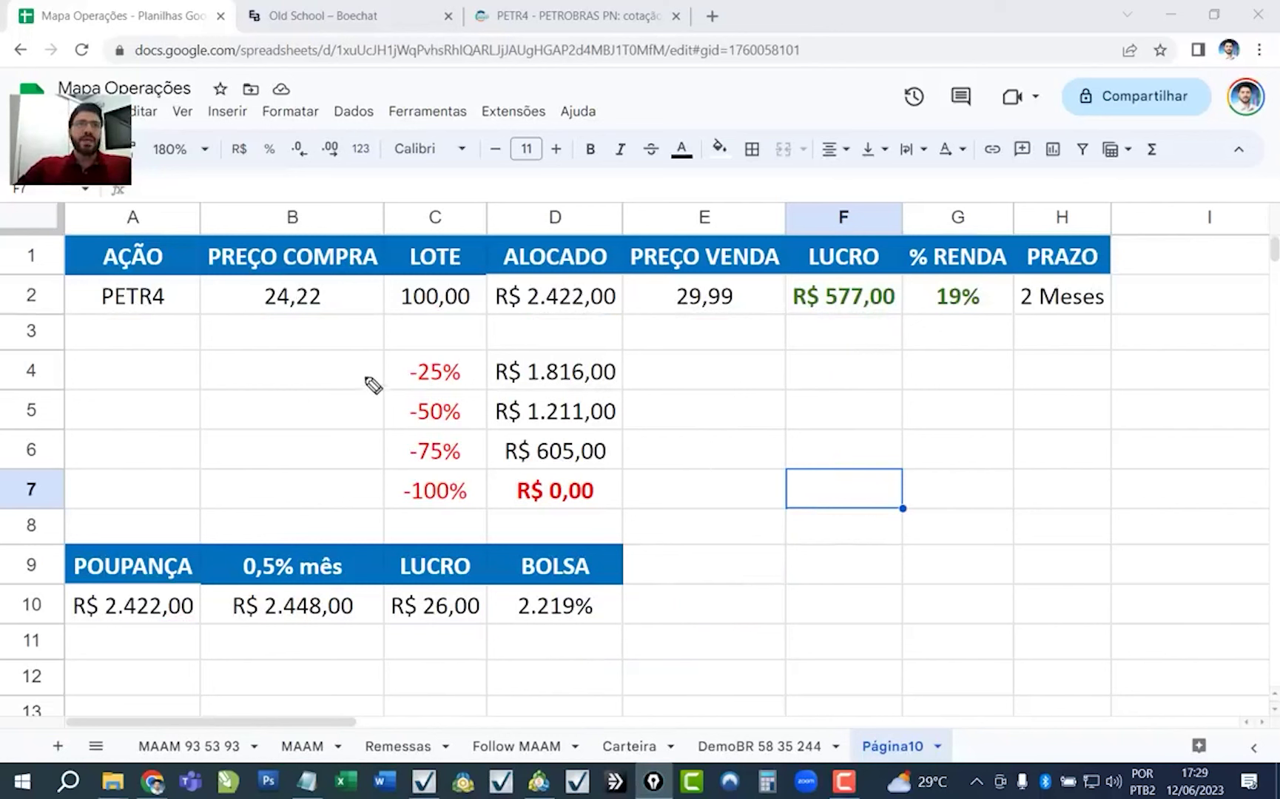
mouse_move(366, 366)
mouse_down()
mouse_move(334, 368)
mouse_move(335, 457)
mouse_move(363, 499)
mouse_up()
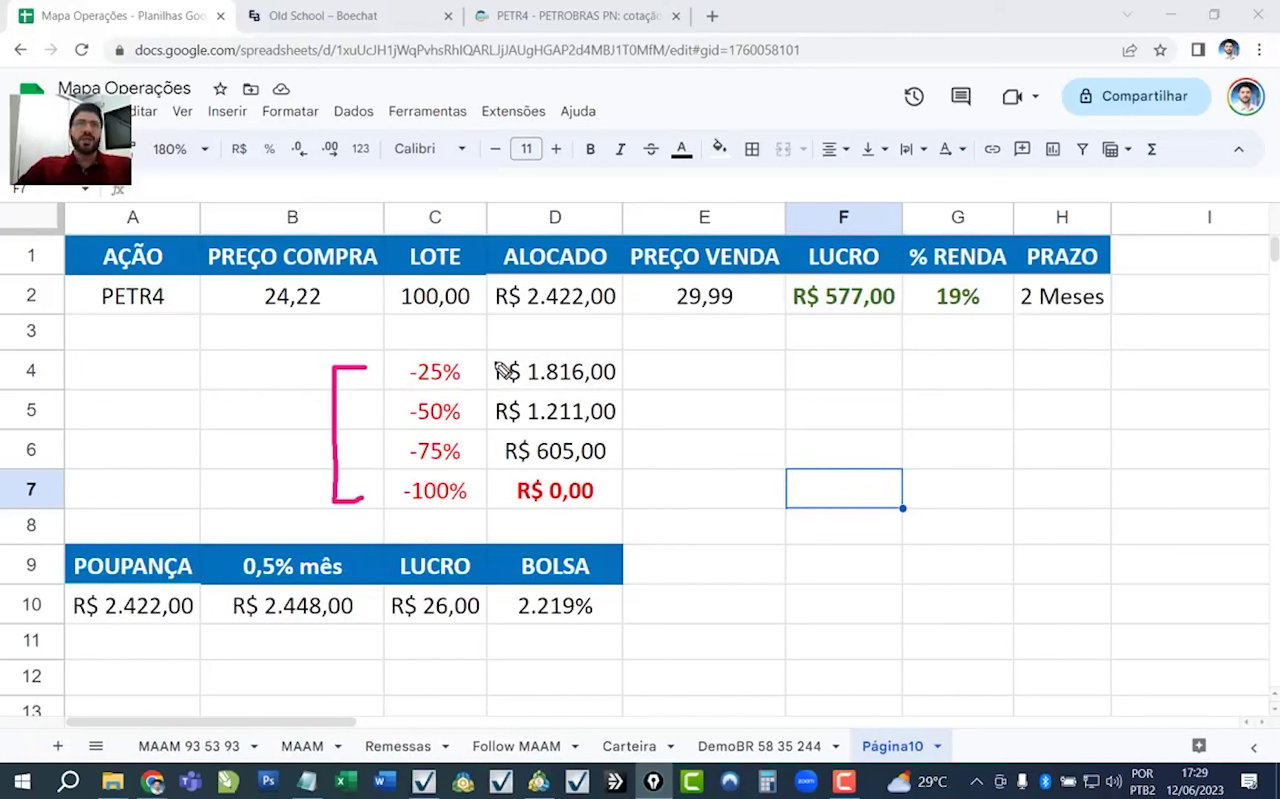
drag(488, 316, 623, 318)
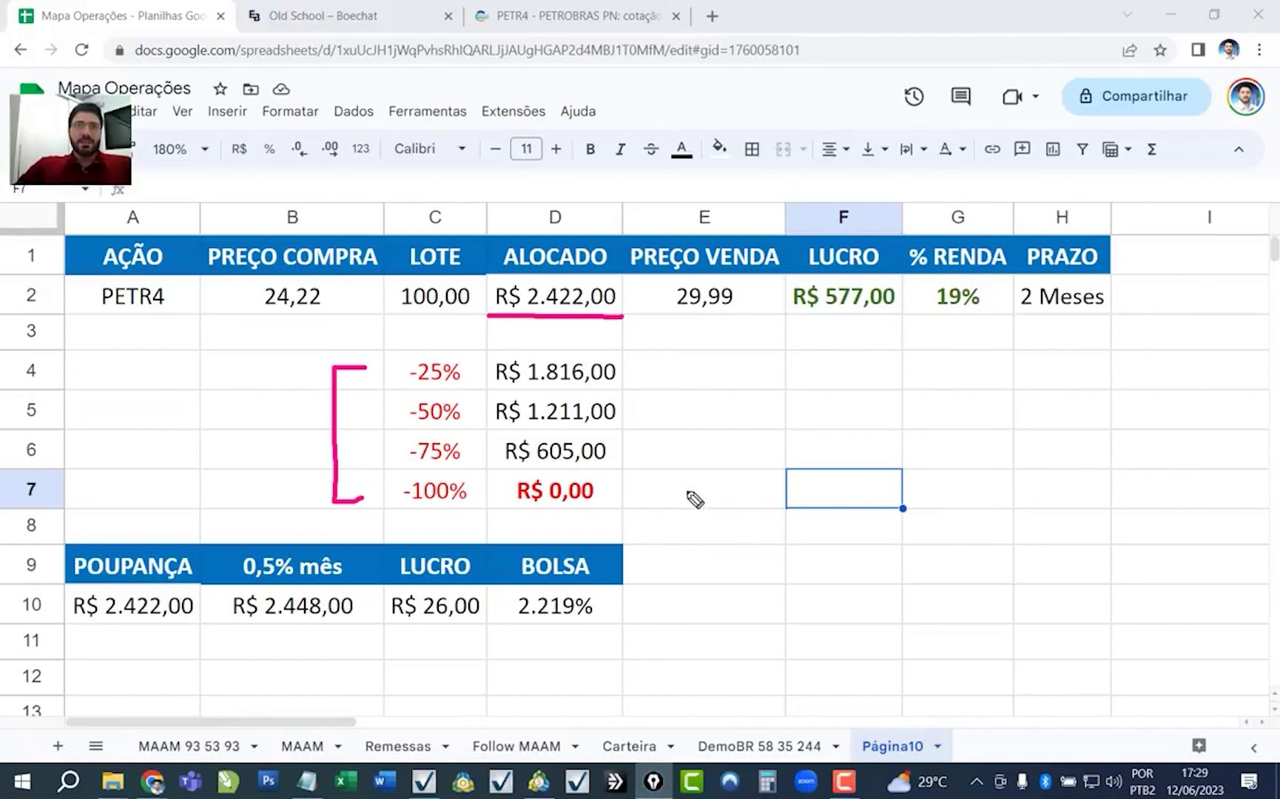
mouse_move(639, 478)
mouse_down()
mouse_move(664, 503)
mouse_move(651, 491)
mouse_move(637, 503)
mouse_move(691, 486)
mouse_up()
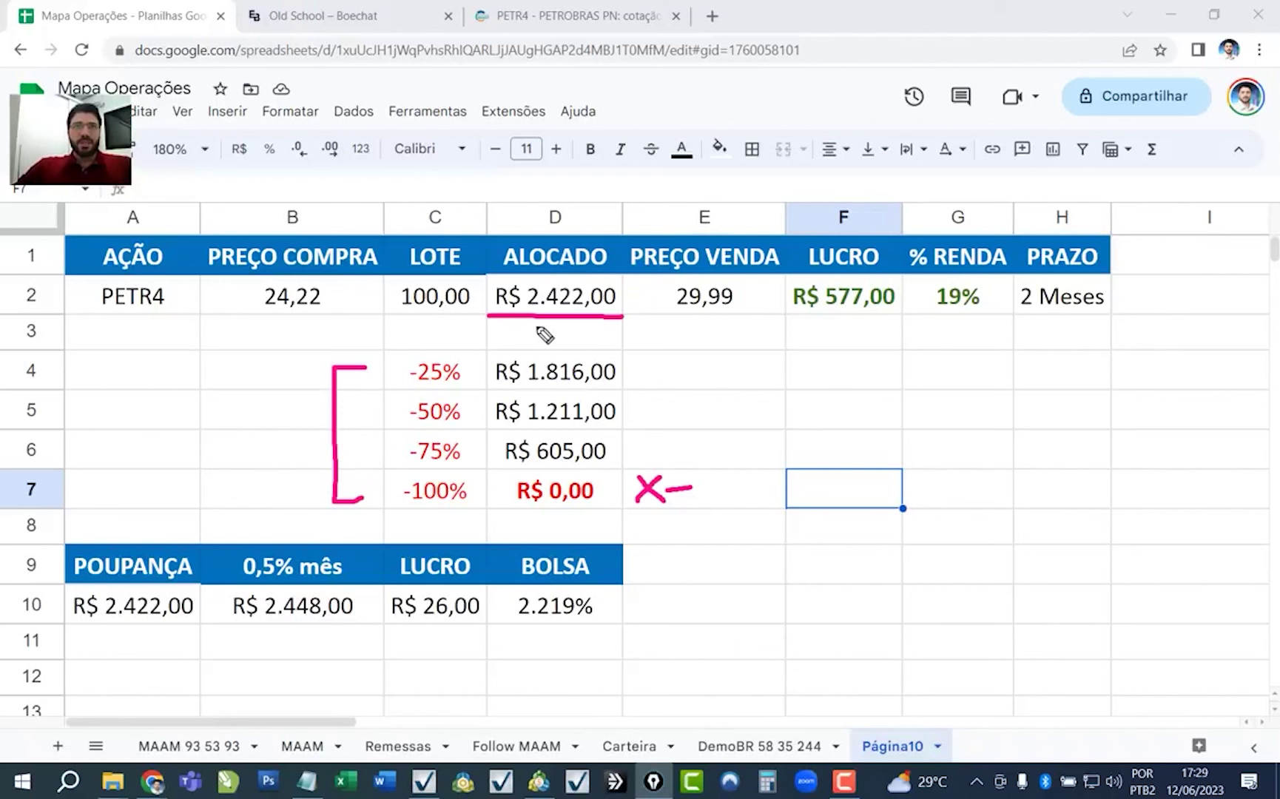
- Add emphasis strokes below and beside the allocated amount, including a dotted vertical line, and underline the lot of 100
drag(535, 326, 557, 327)
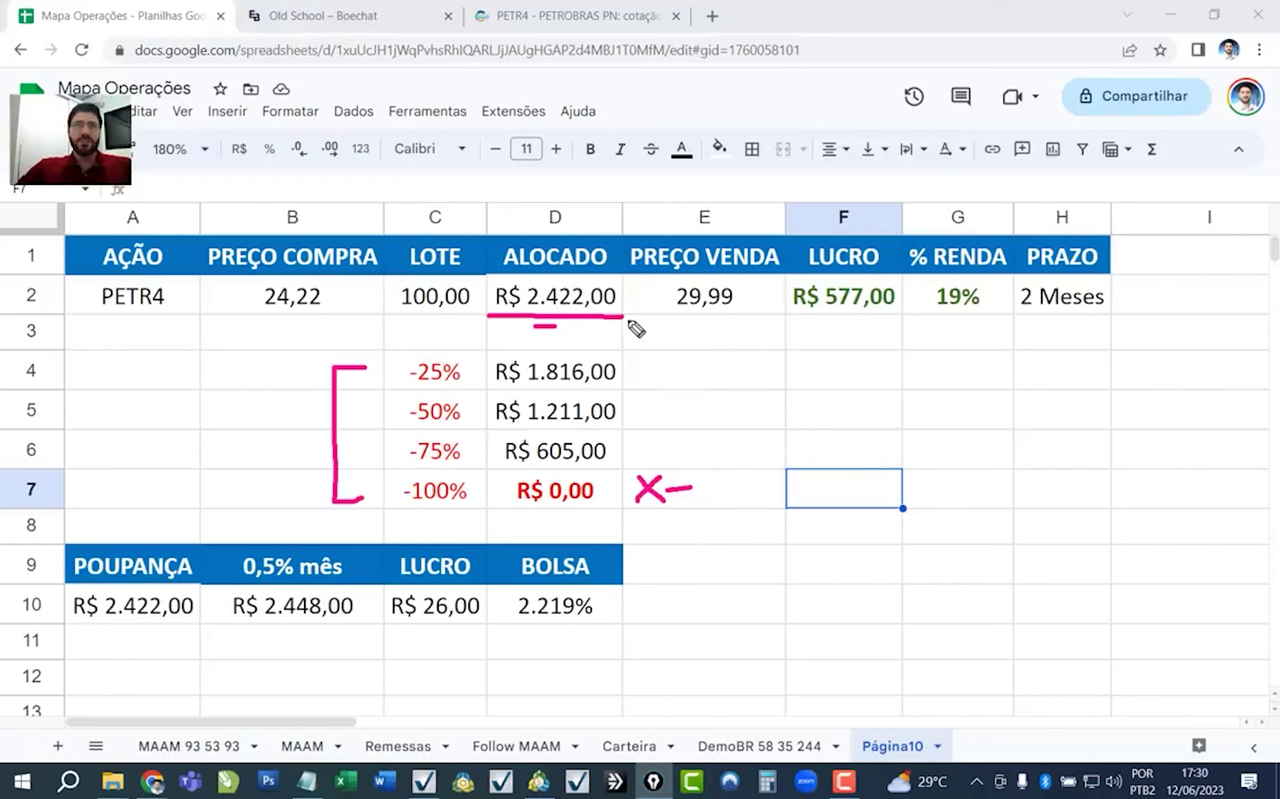
drag(623, 316, 634, 326)
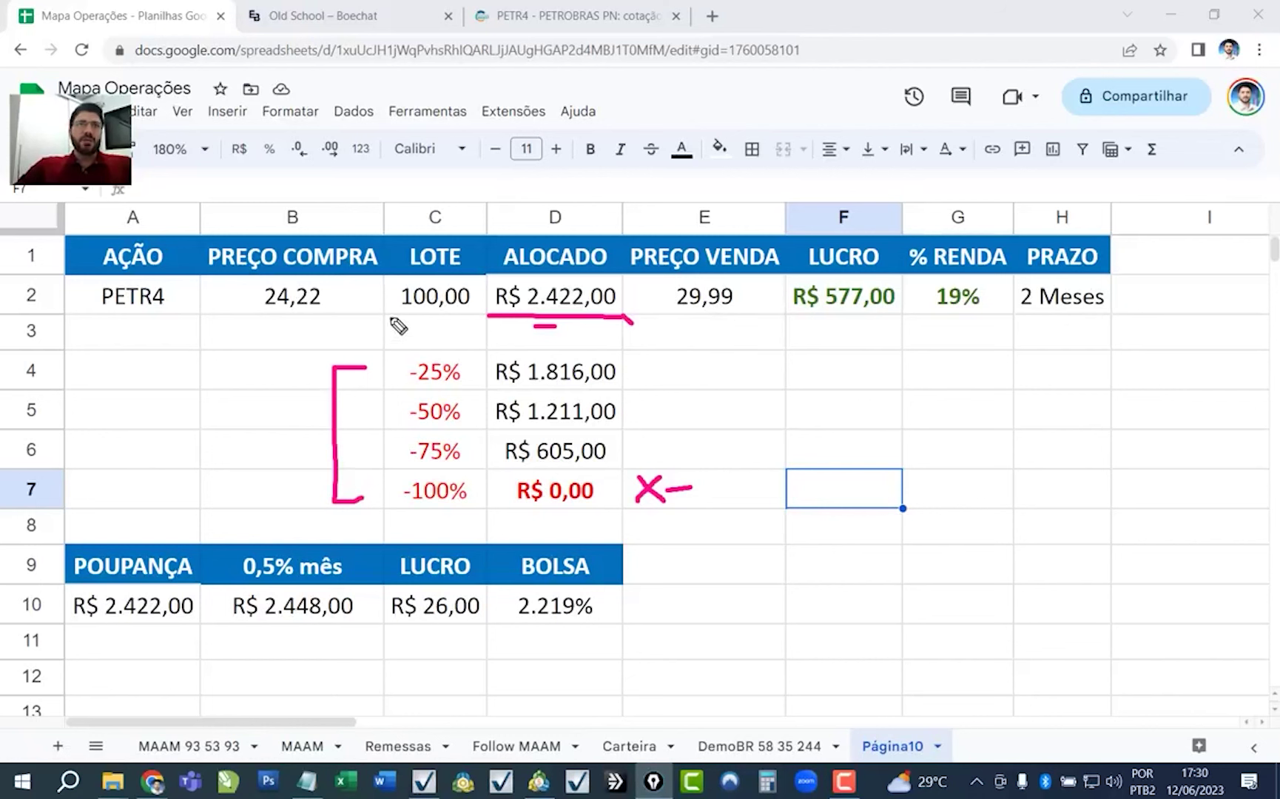
drag(390, 318, 438, 318)
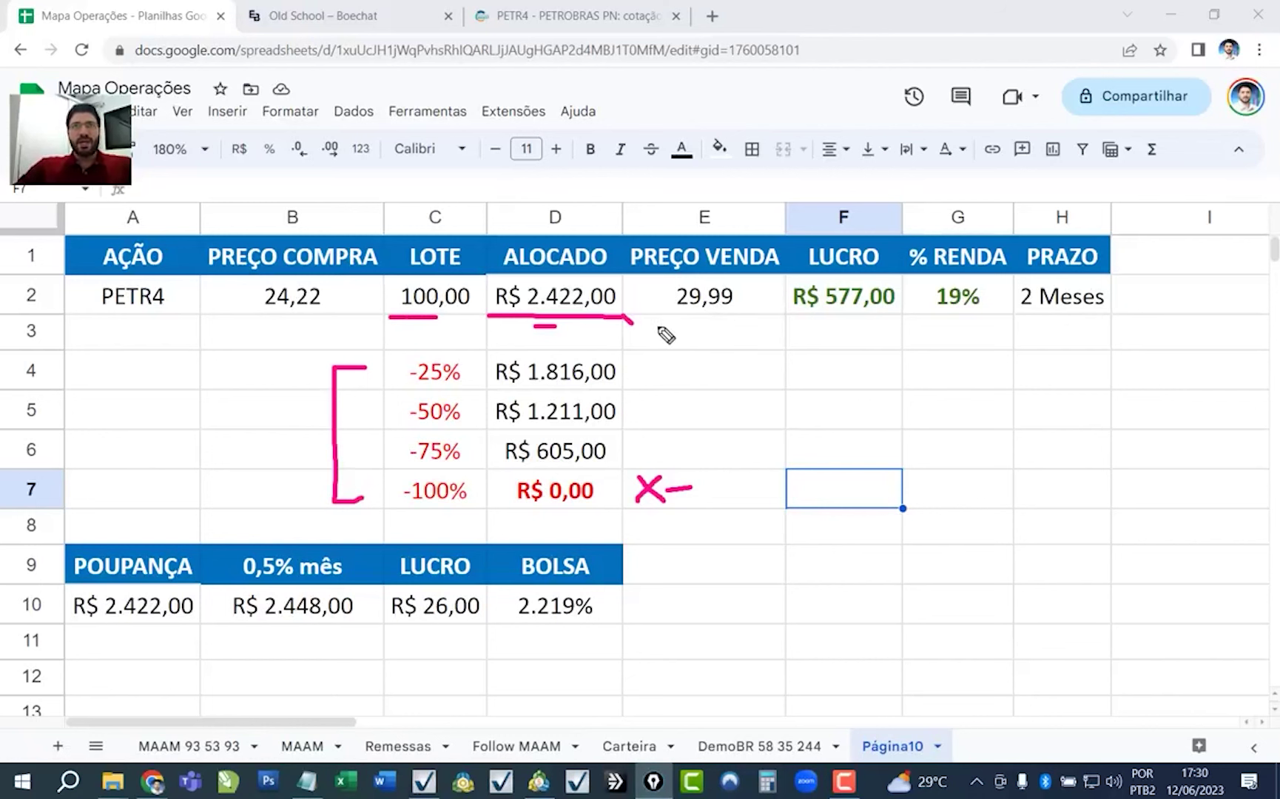
drag(632, 314, 632, 281)
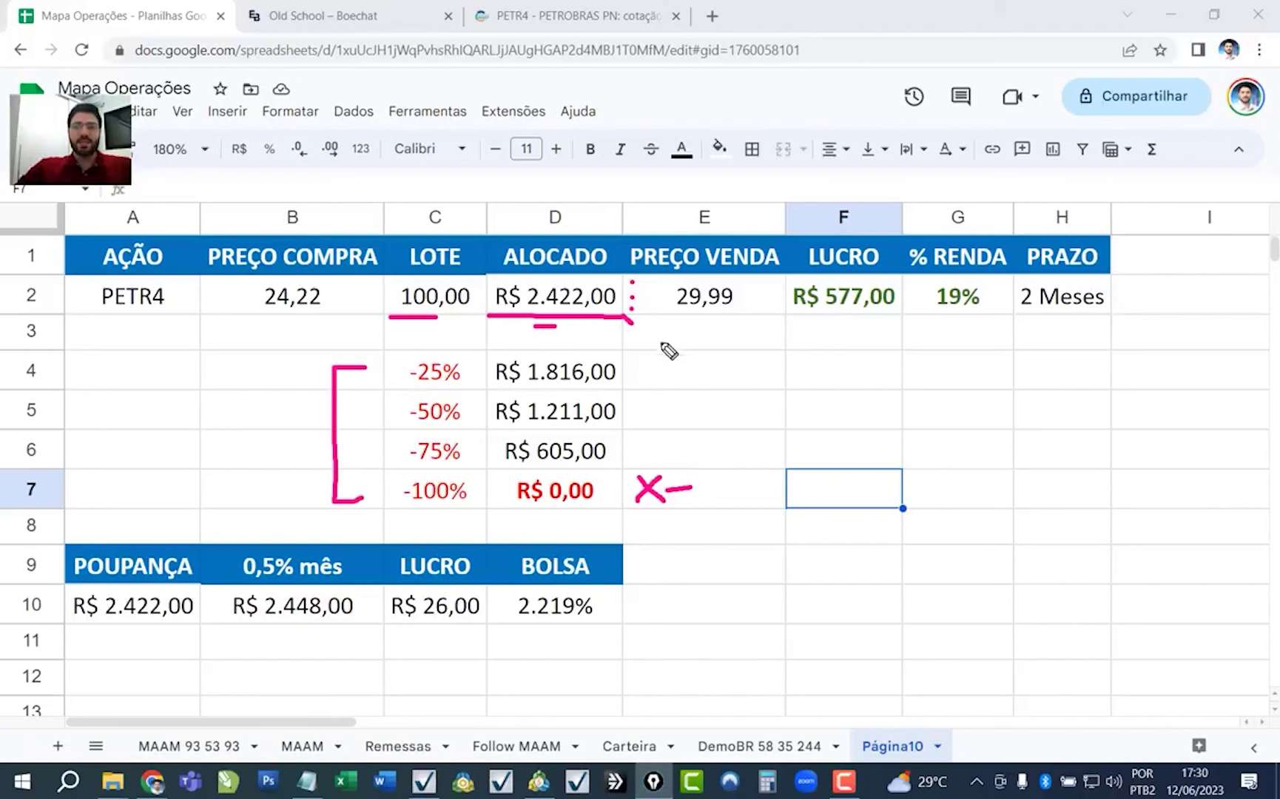
- Clear the pen marks, underline the allocated R$ 2.422,00, and mark the -75%, -50% and -25% loss rows
key(e)
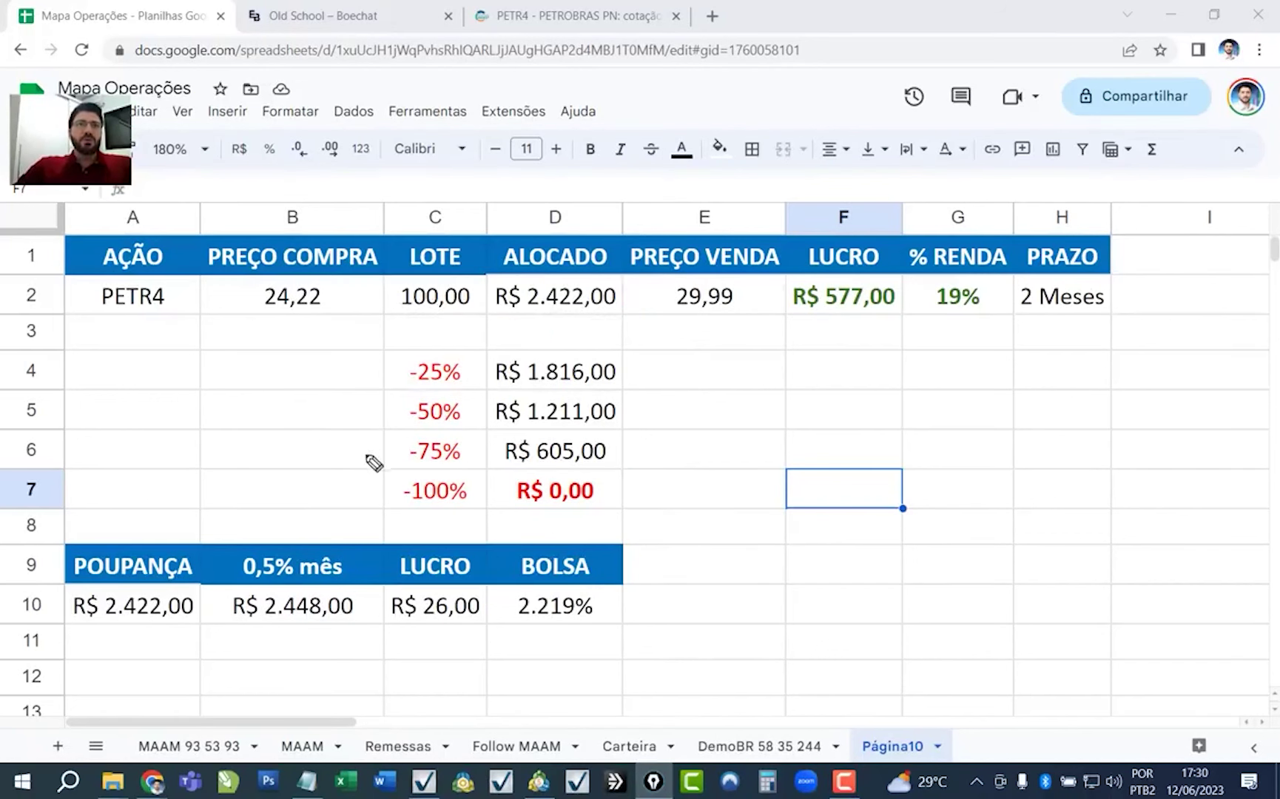
drag(354, 438, 373, 450)
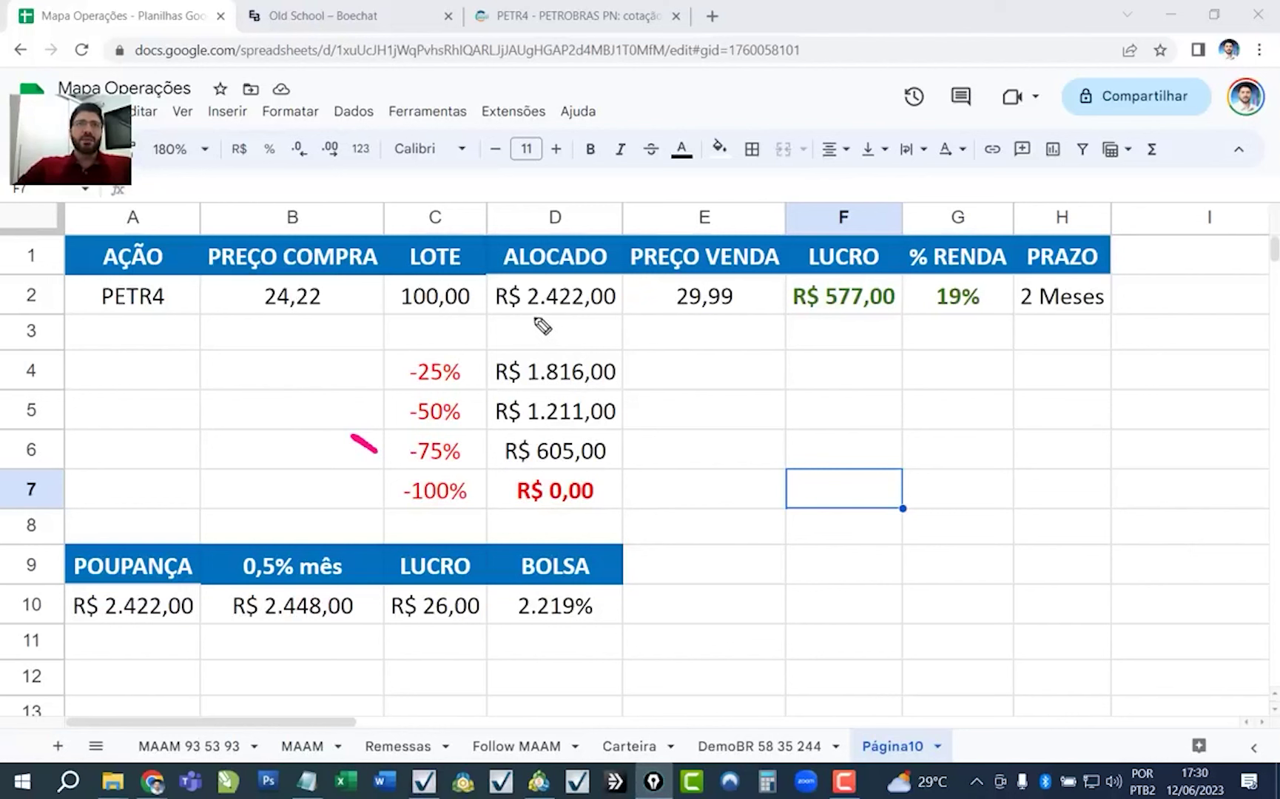
drag(530, 314, 587, 314)
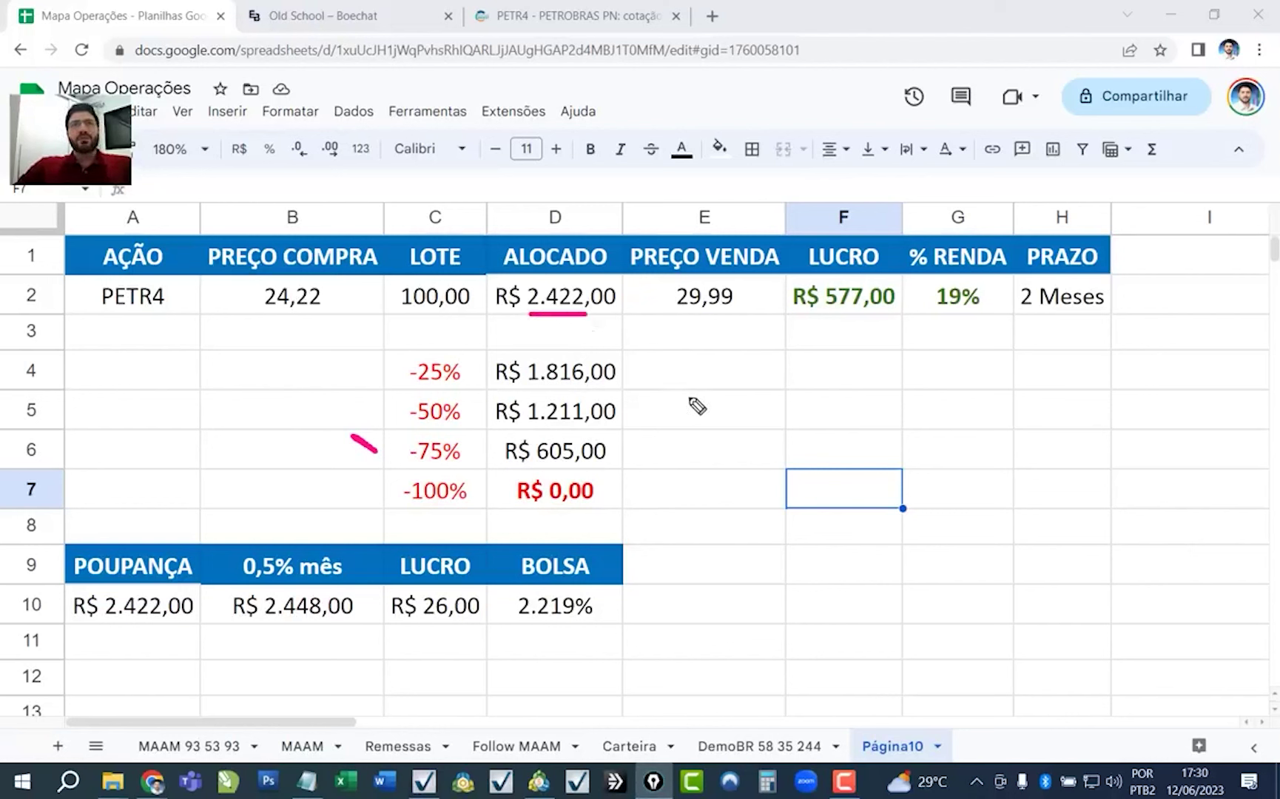
drag(618, 449, 635, 444)
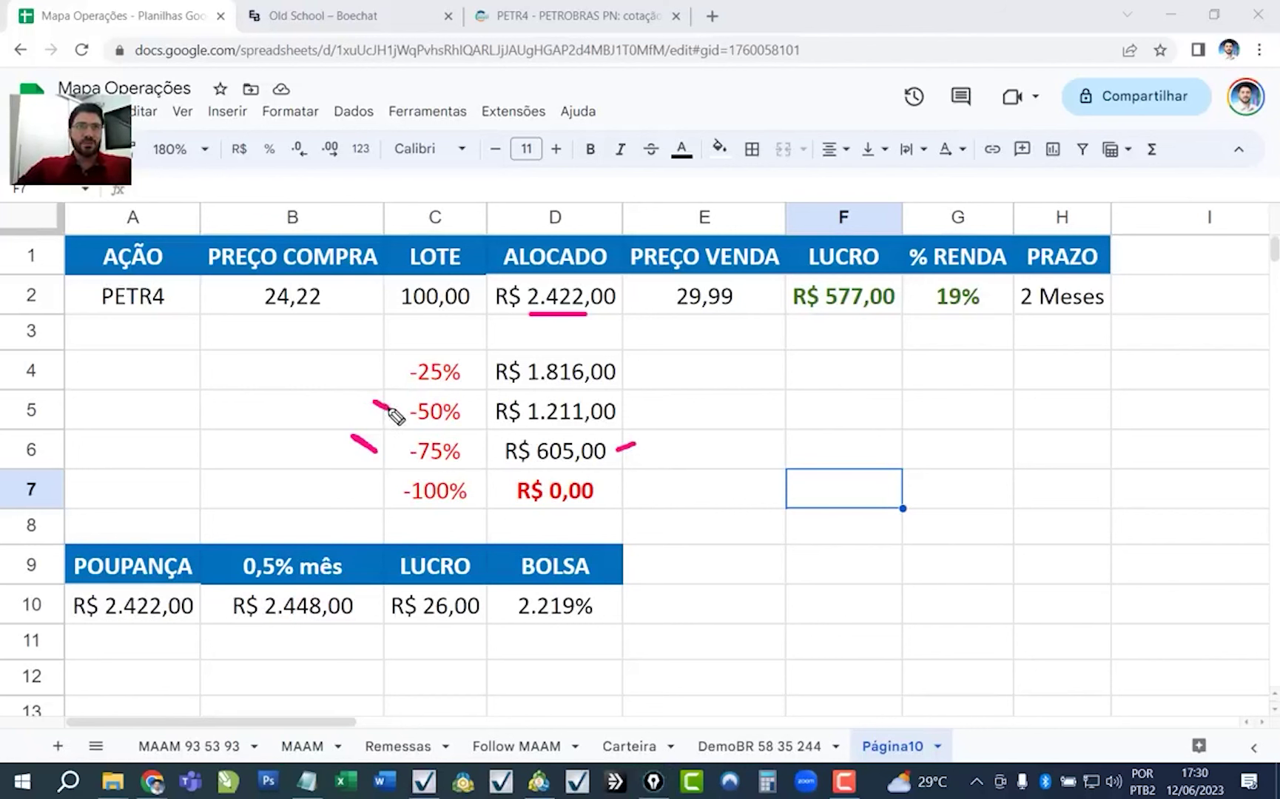
drag(371, 403, 388, 407)
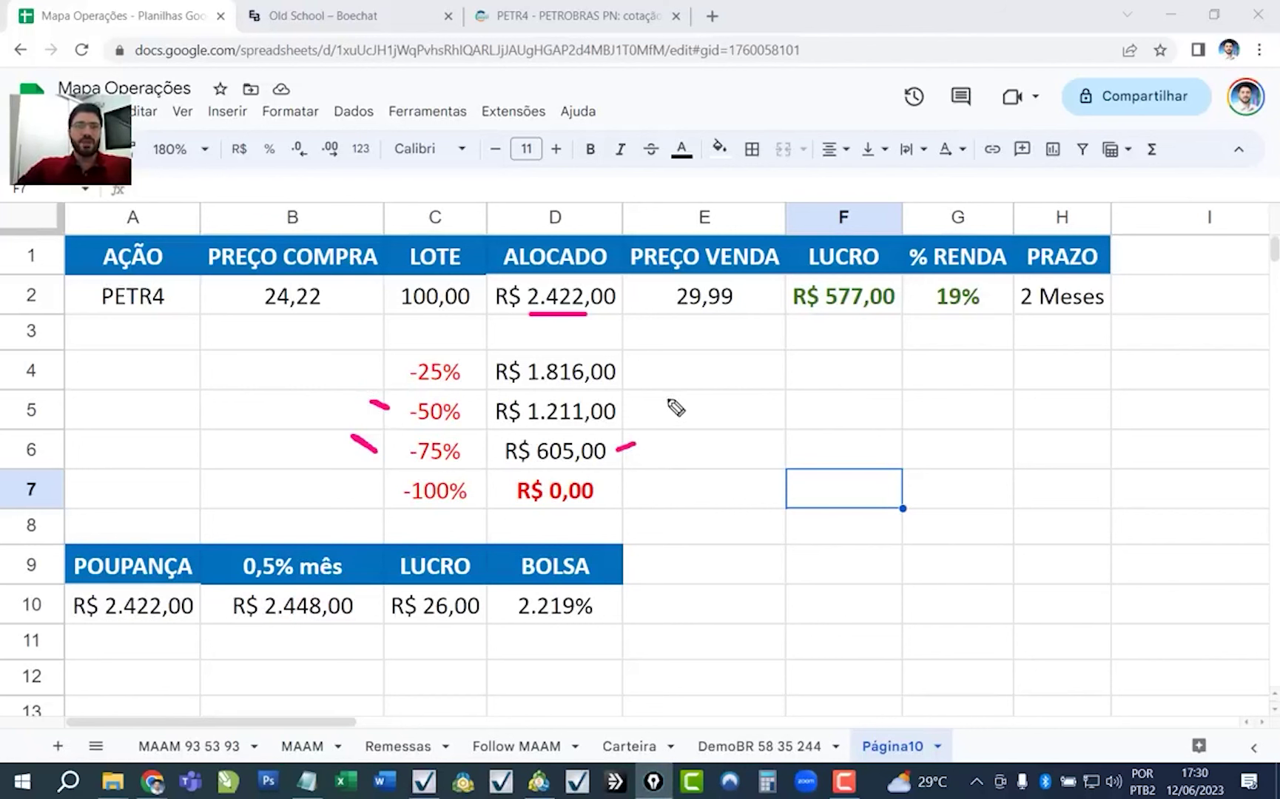
drag(624, 413, 642, 409)
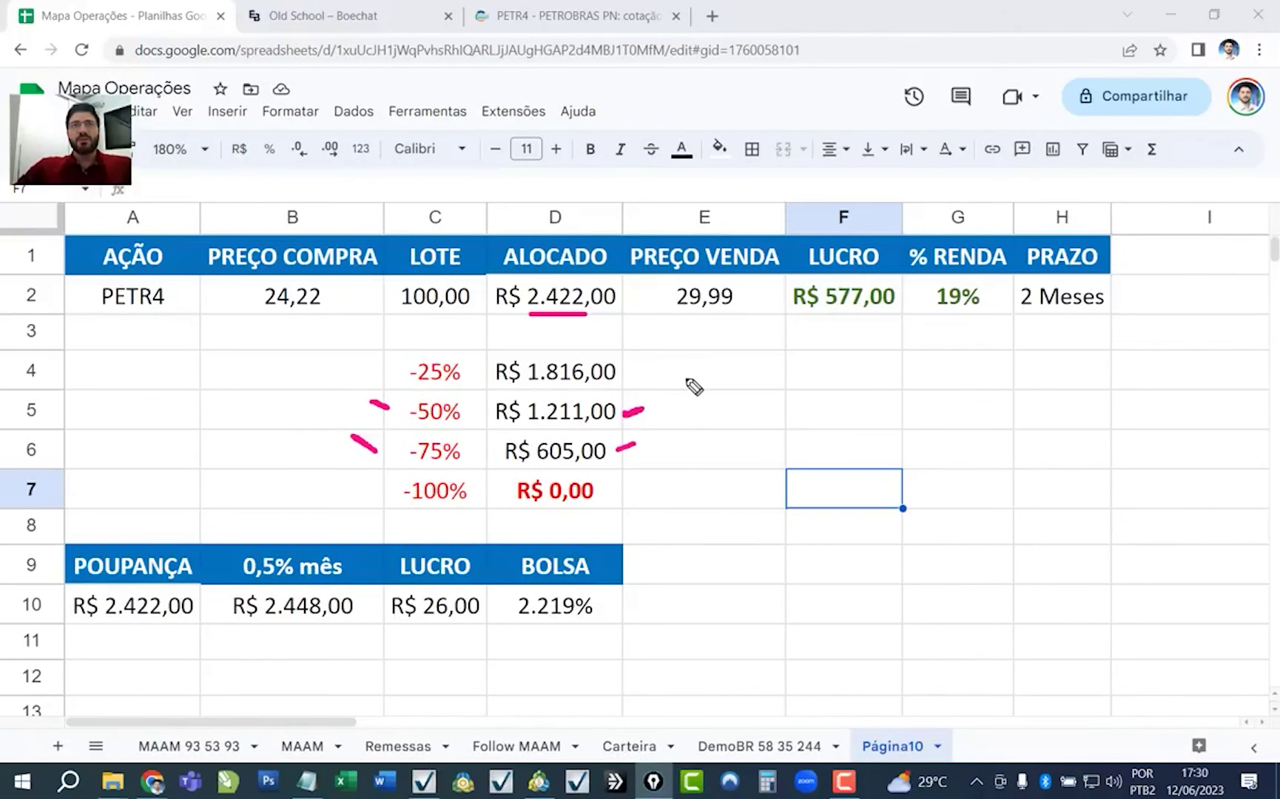
drag(372, 363, 384, 375)
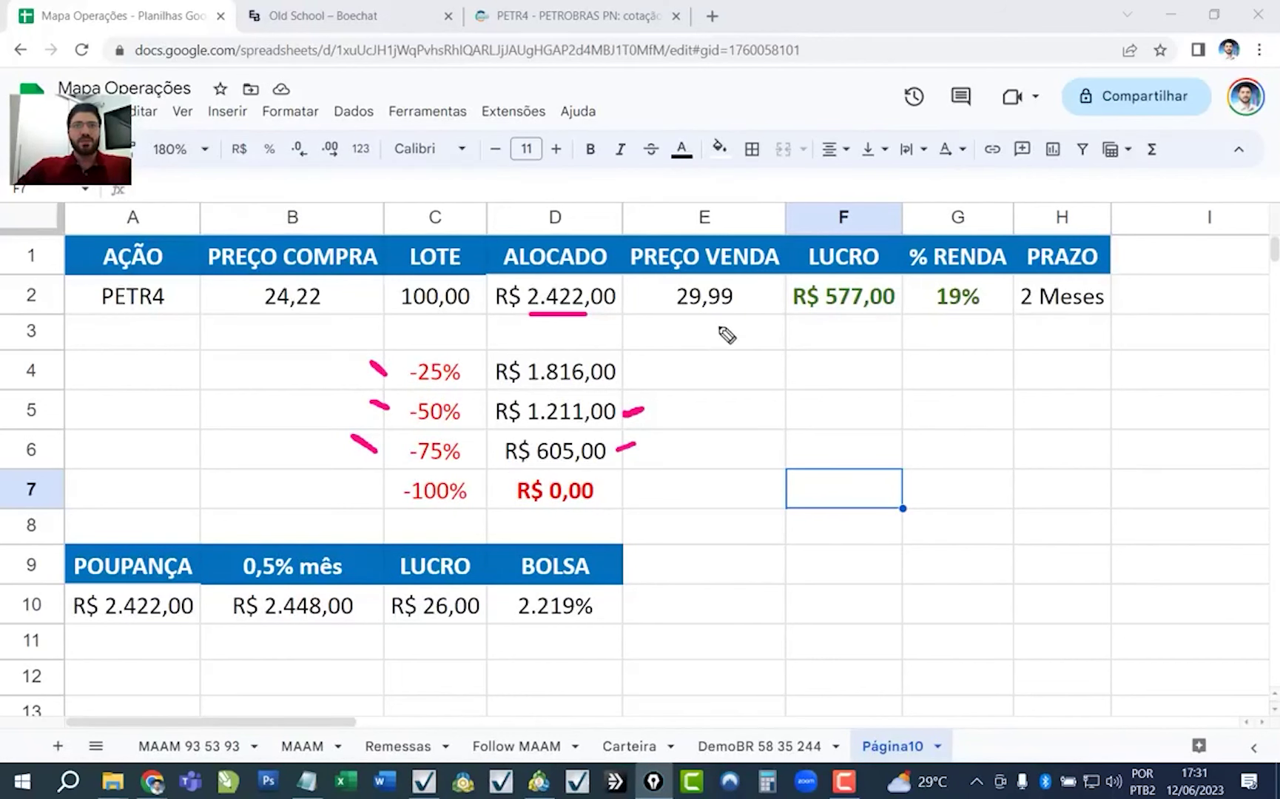
- Mark R$ 1.816,00 with a short stroke, add two dashes below the allocated amount, and clear the pen marks
drag(639, 366, 622, 374)
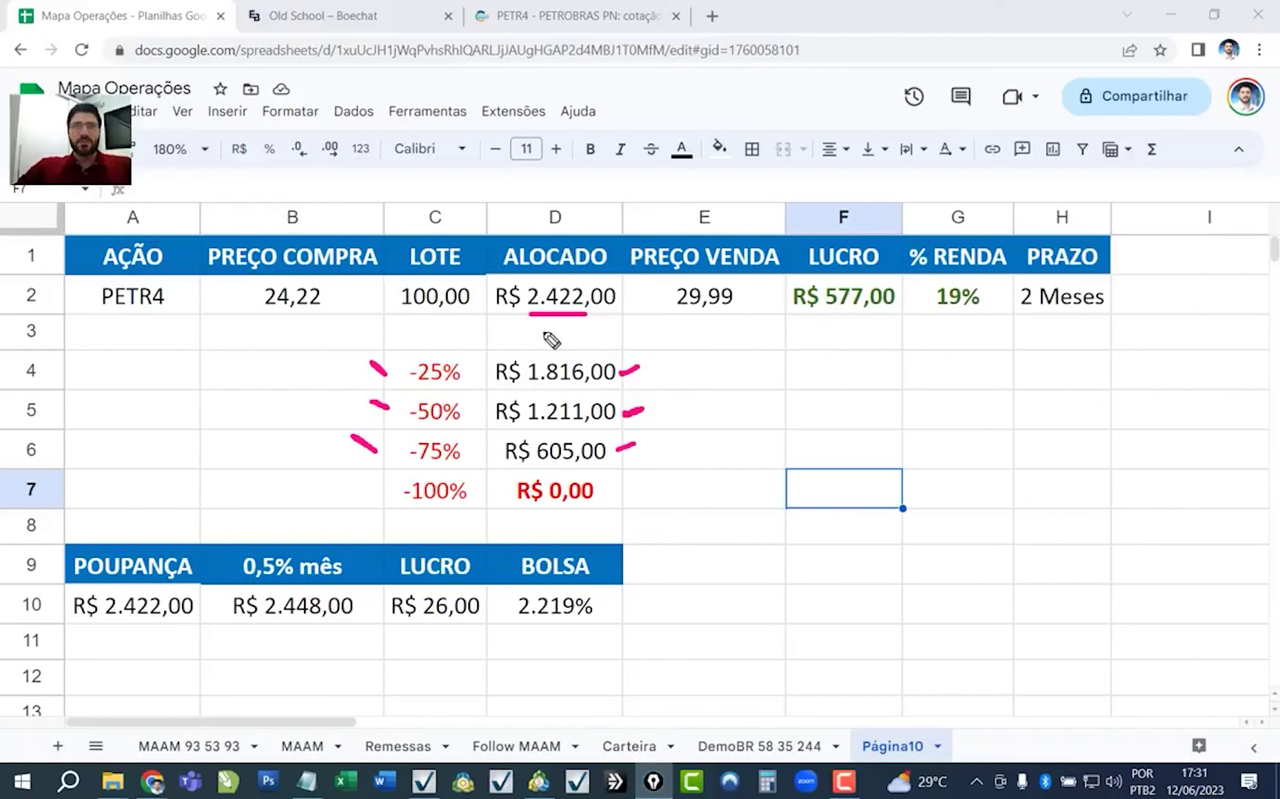
drag(544, 332, 603, 331)
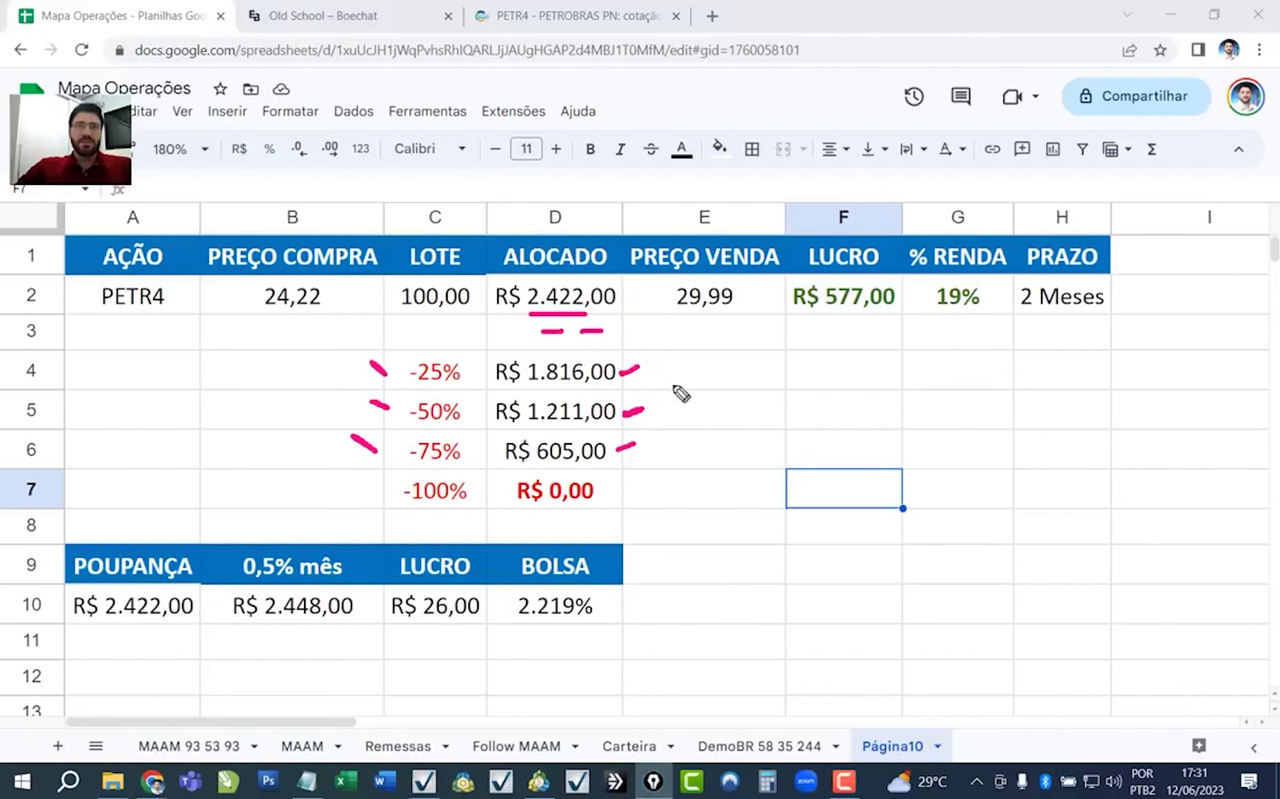
key(e)
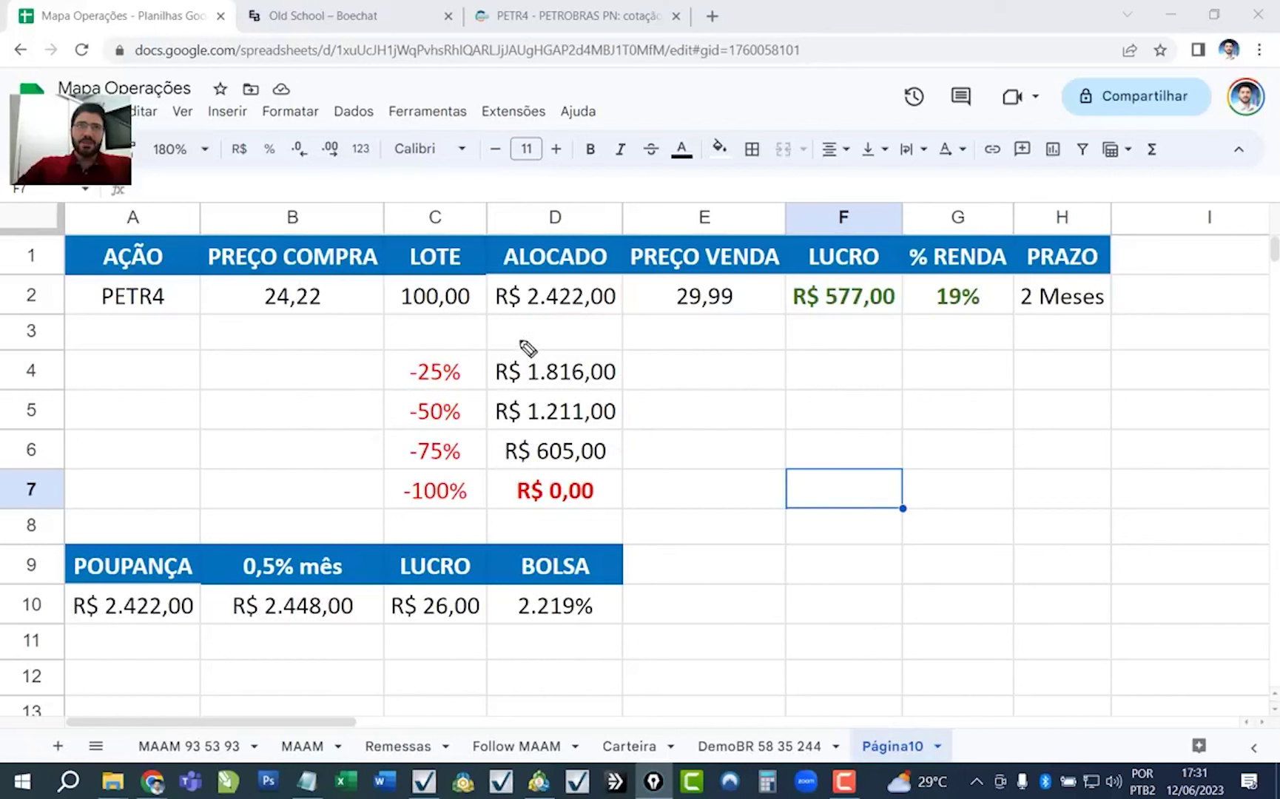
- Underline the allocated R$ 2.422,00, mark and bracket the -25% to -100% rows with an underlined check mark, and clear the drawings
drag(521, 315, 618, 316)
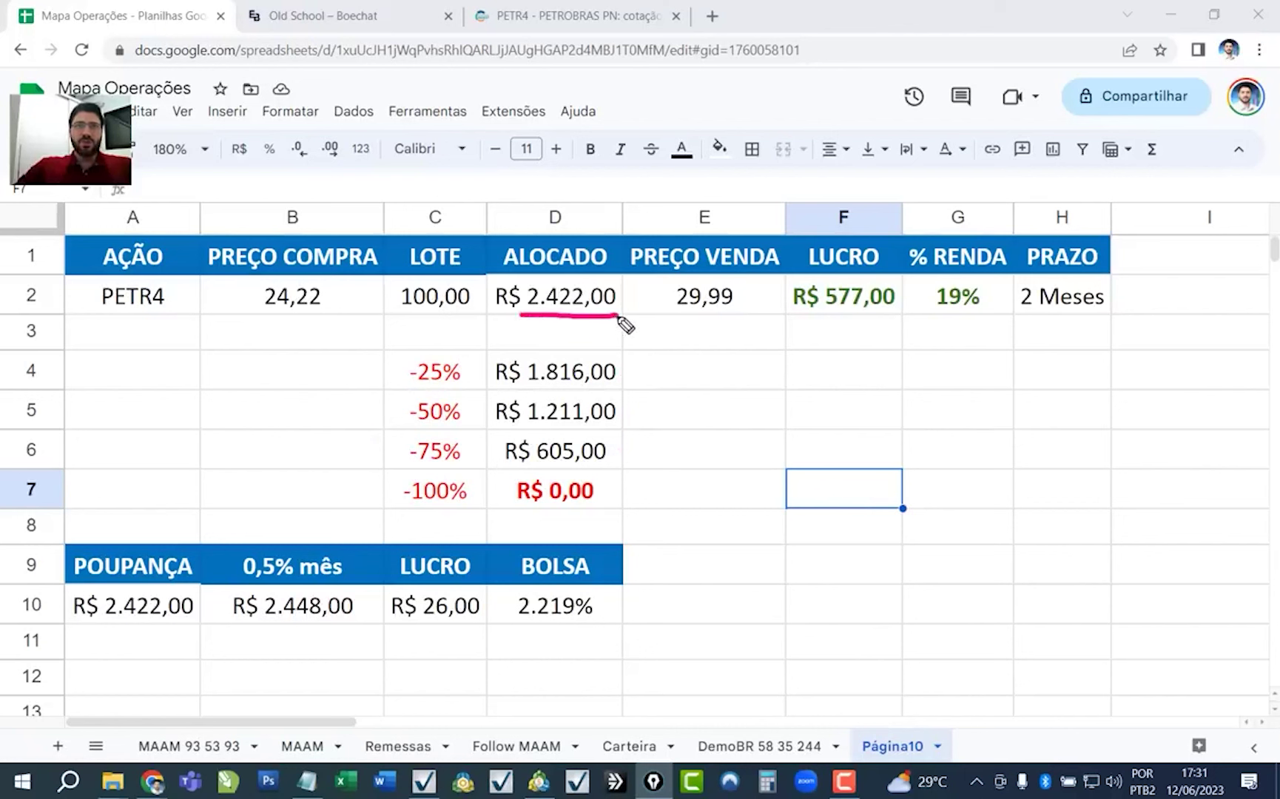
mouse_move(362, 367)
mouse_down()
mouse_move(384, 375)
mouse_move(386, 492)
mouse_up()
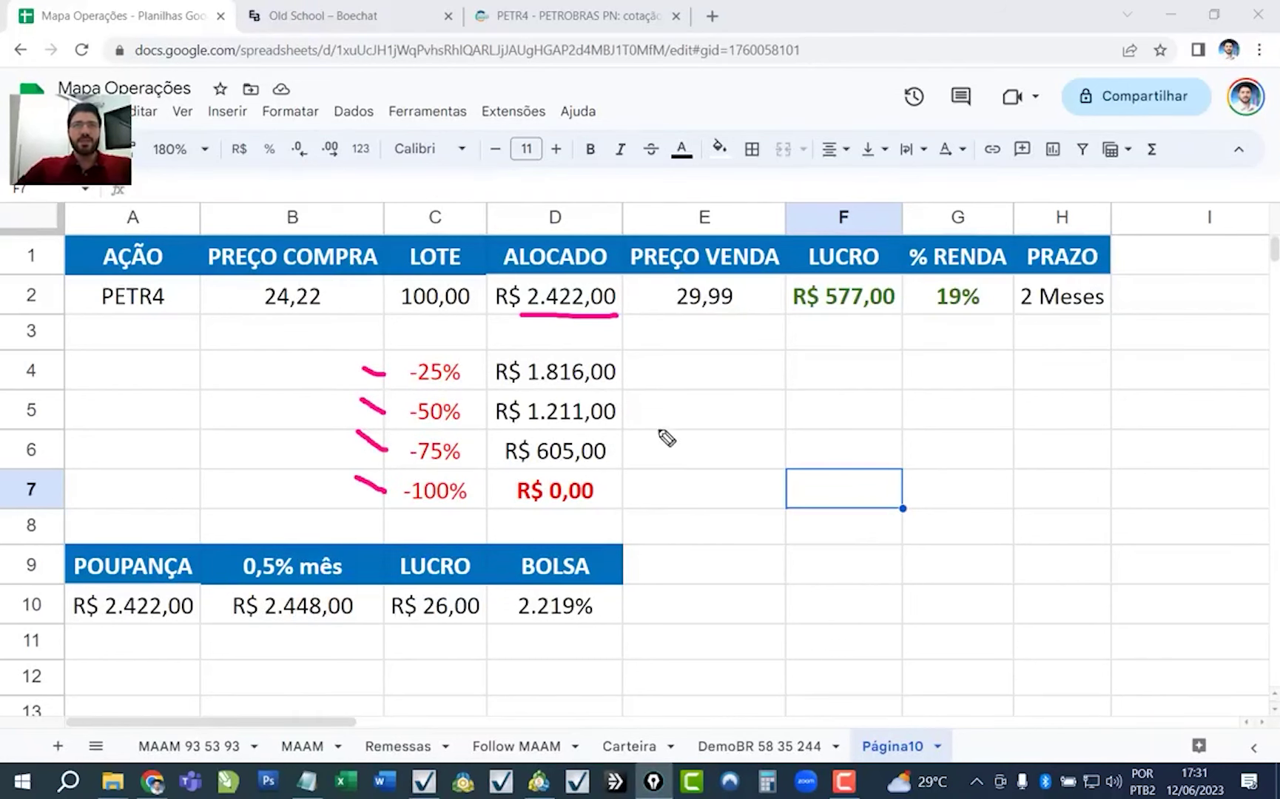
mouse_move(633, 364)
mouse_down()
mouse_move(666, 457)
mouse_move(651, 503)
mouse_move(638, 494)
mouse_up()
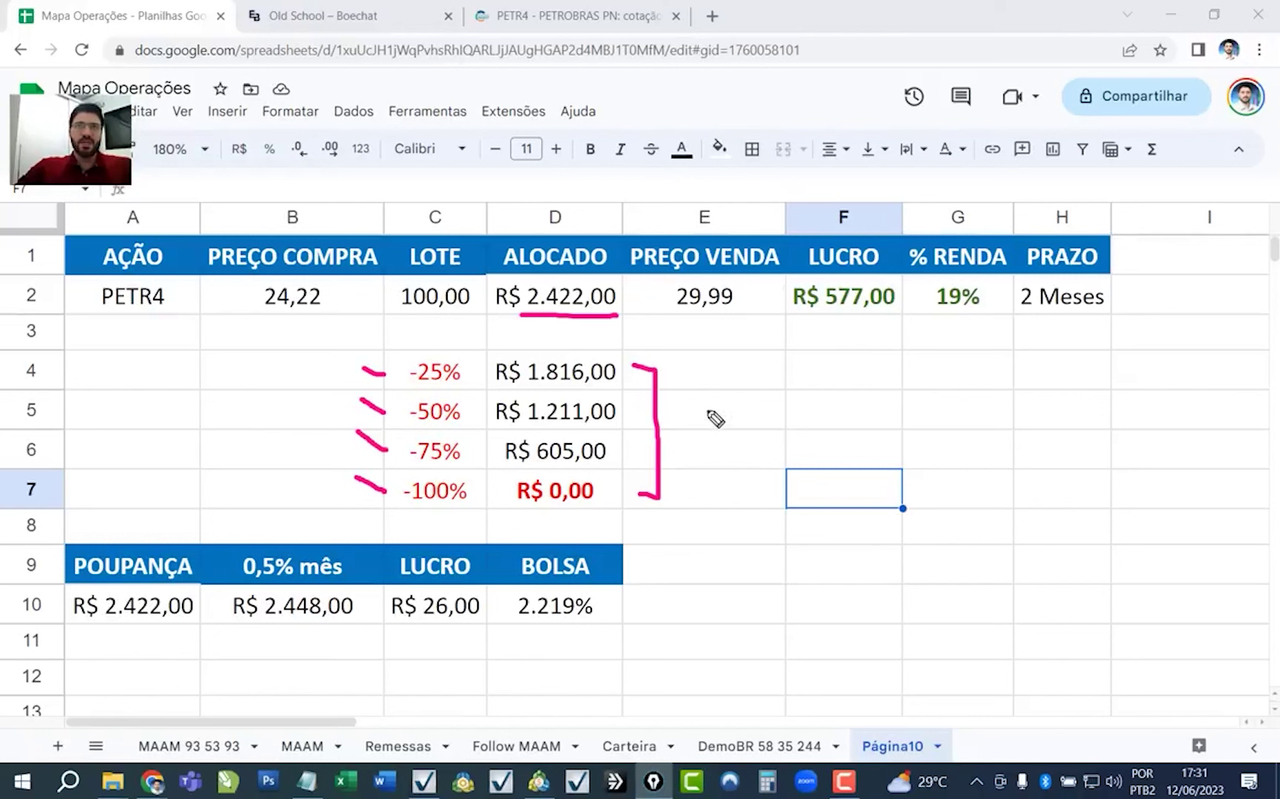
drag(706, 409, 753, 398)
drag(708, 445, 729, 444)
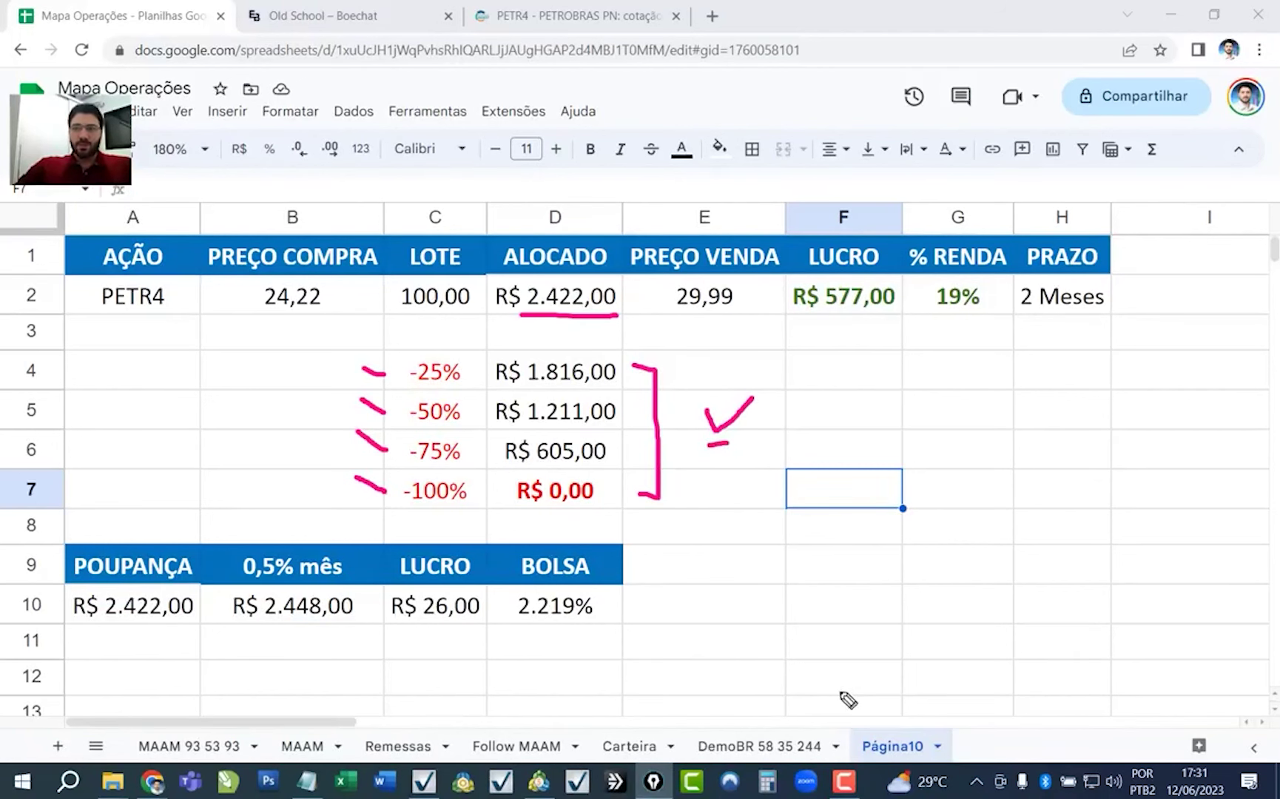
key(Escape)
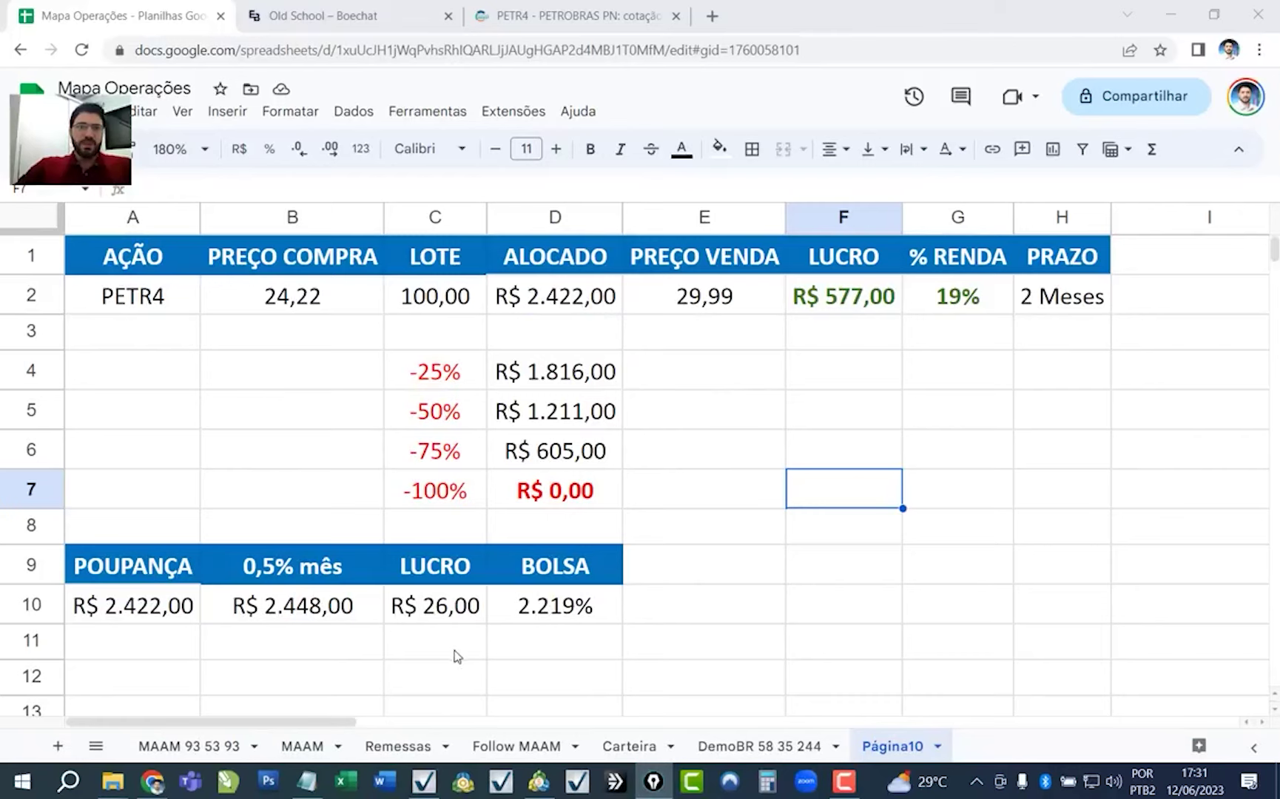
- Switch to MetaTrader 5 and mark the PETR4 weekly chart's entry, upward move, previous peak at 30.00 and exit, then clear the marks
click(538, 780)
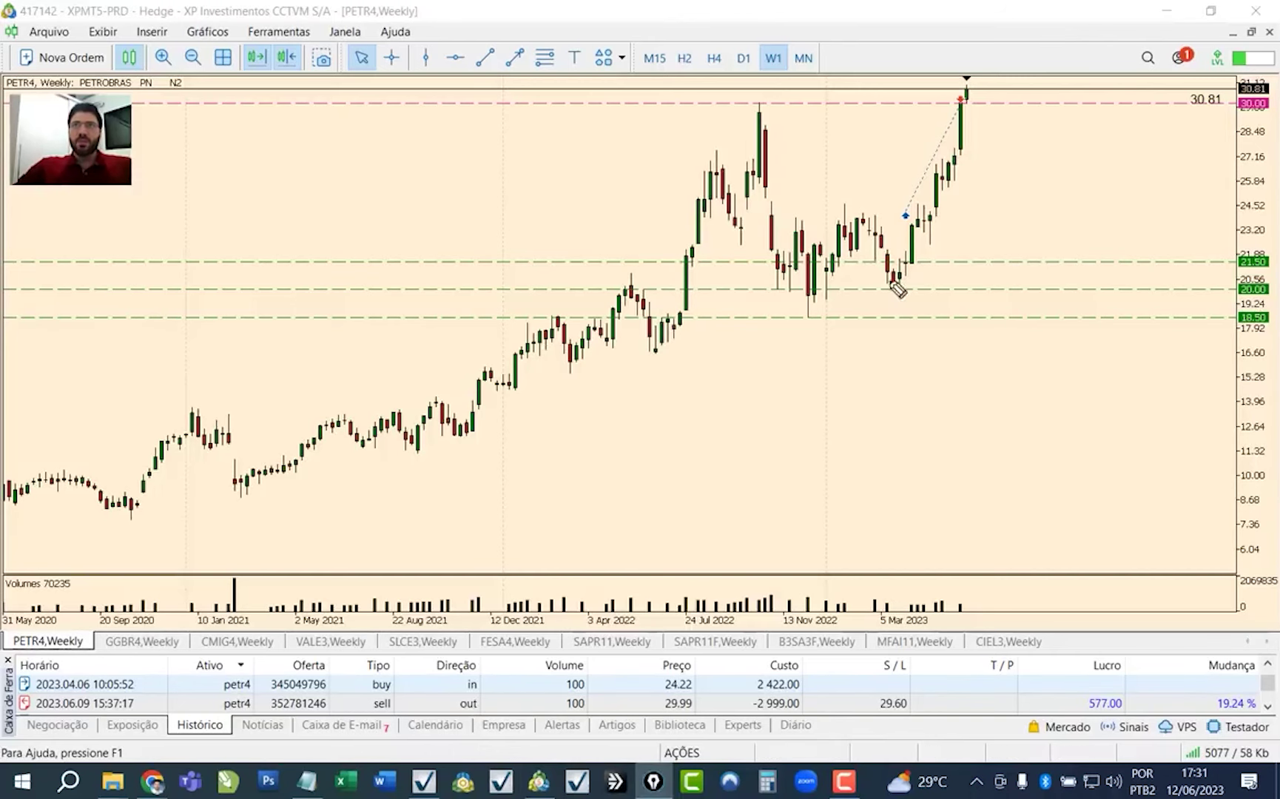
drag(882, 220, 889, 221)
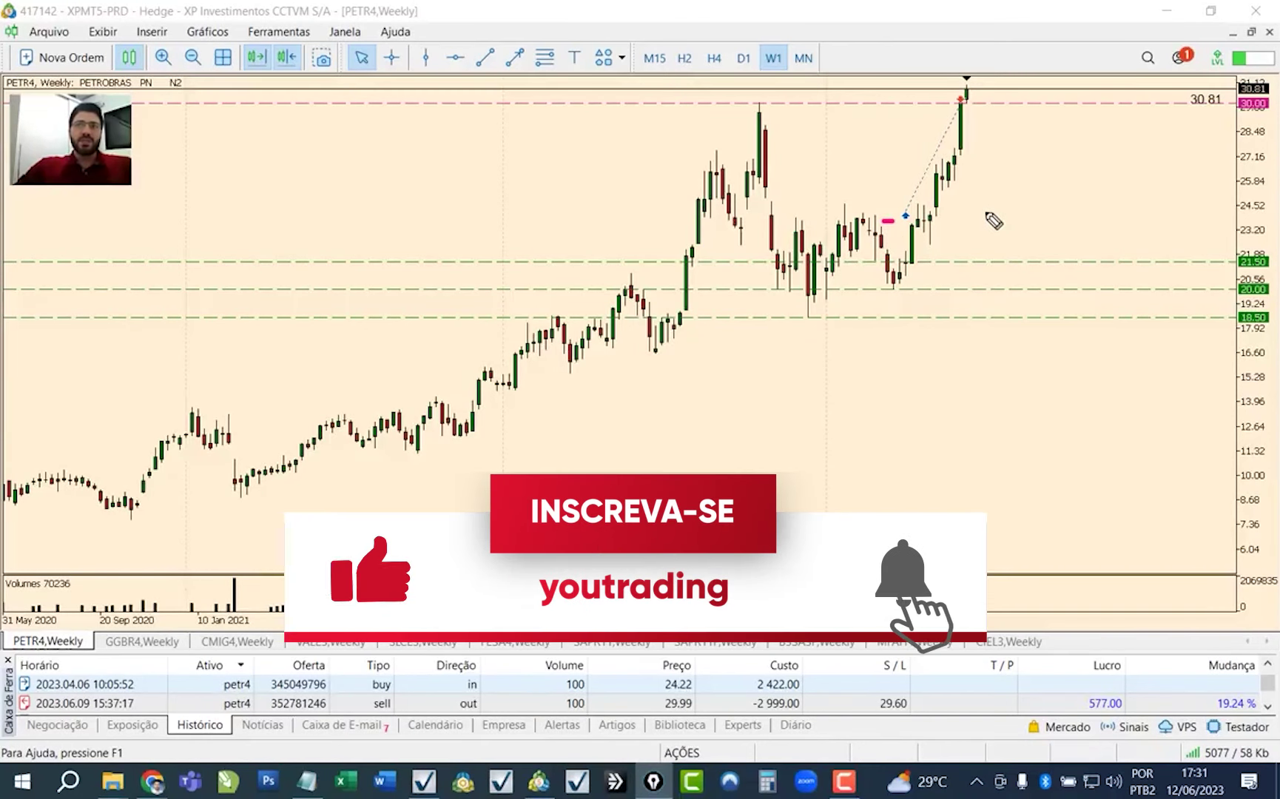
mouse_move(958, 229)
mouse_down()
mouse_move(1010, 135)
mouse_move(1030, 127)
mouse_move(1012, 131)
mouse_up()
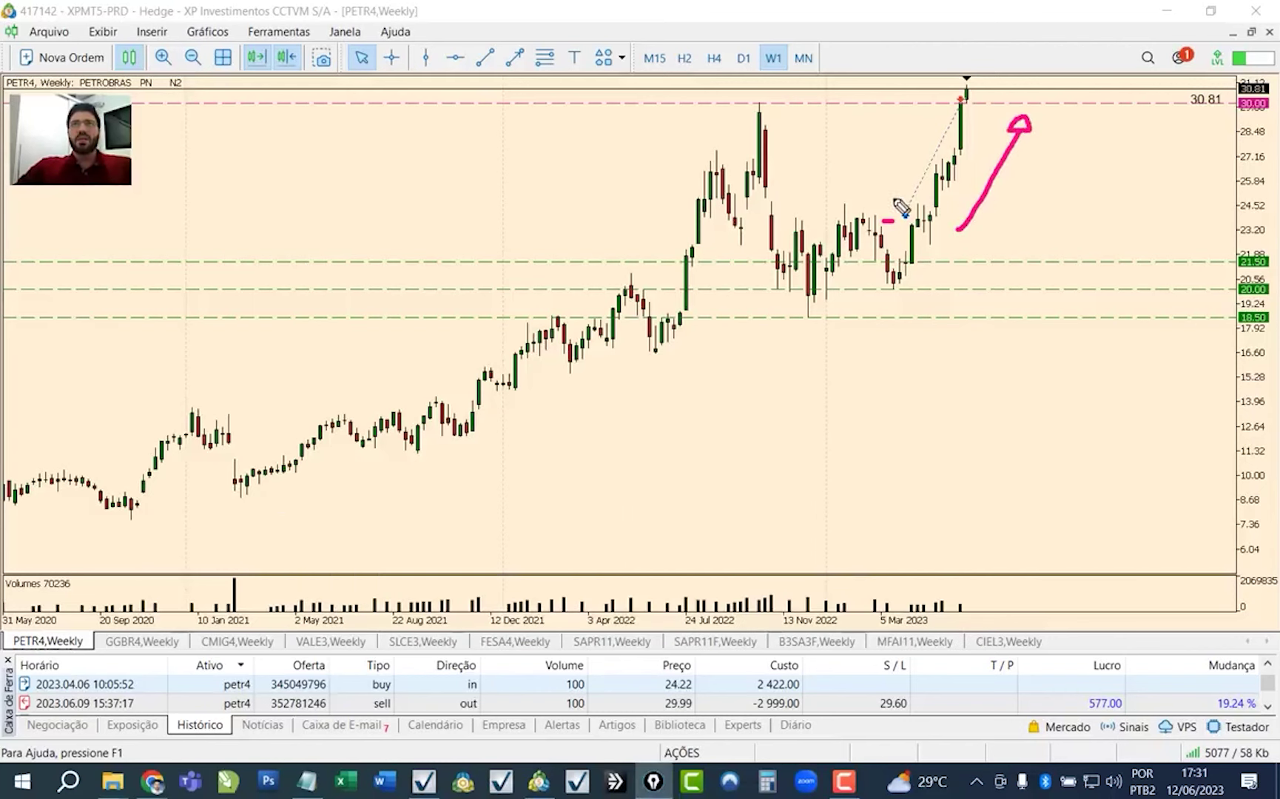
drag(730, 103, 785, 100)
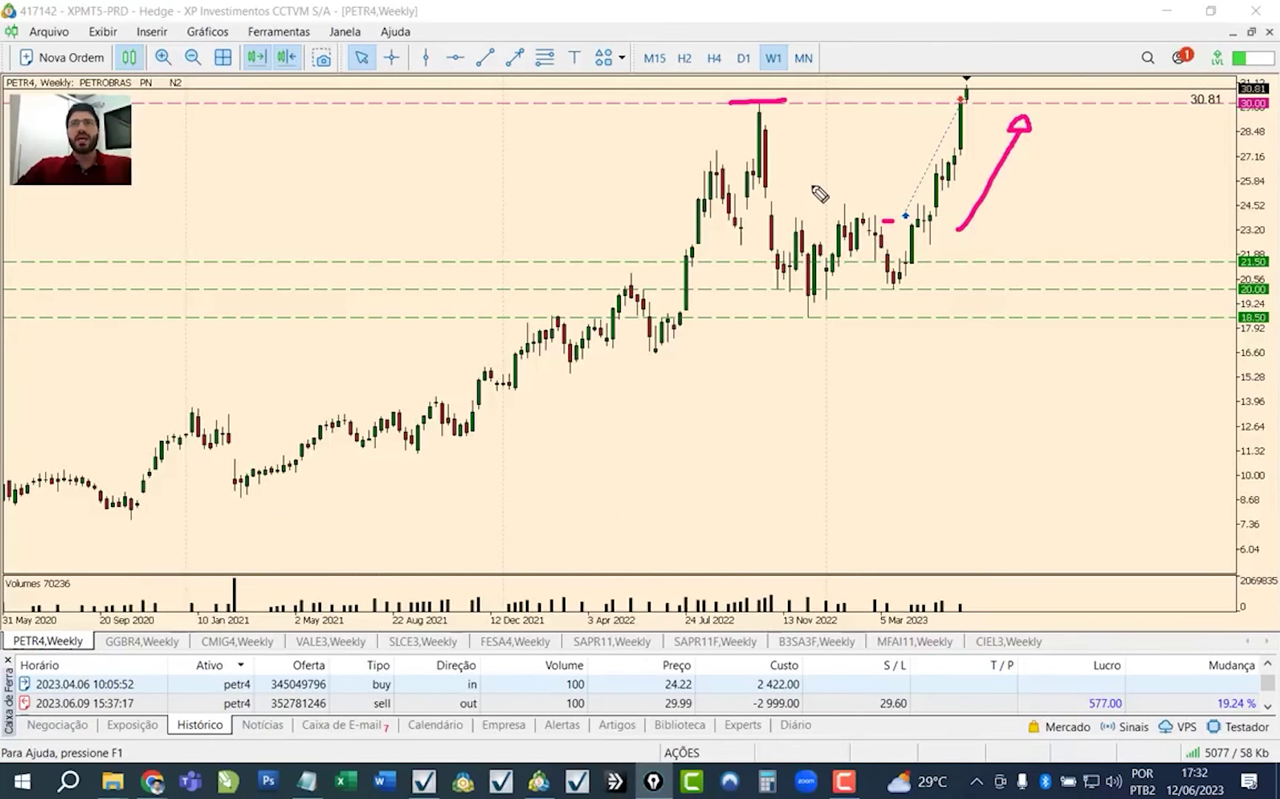
click(976, 97)
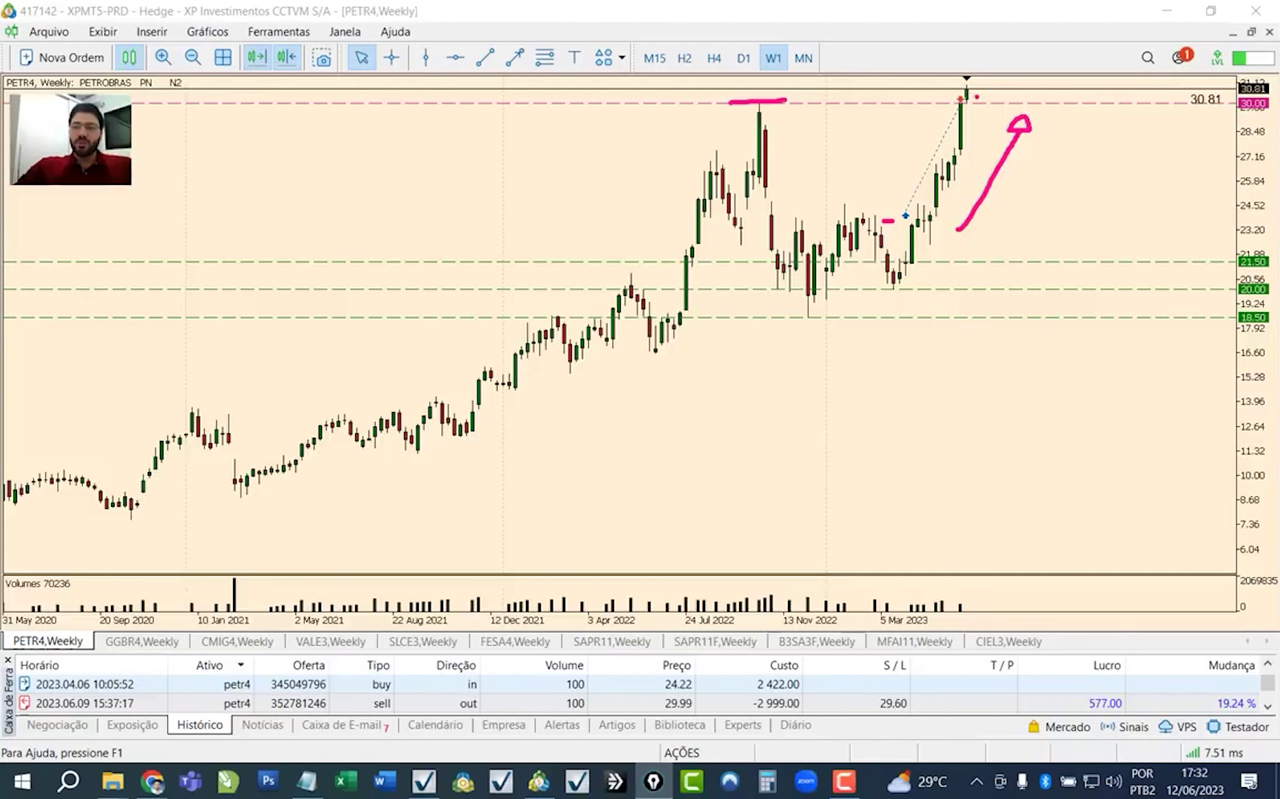
key(Escape)
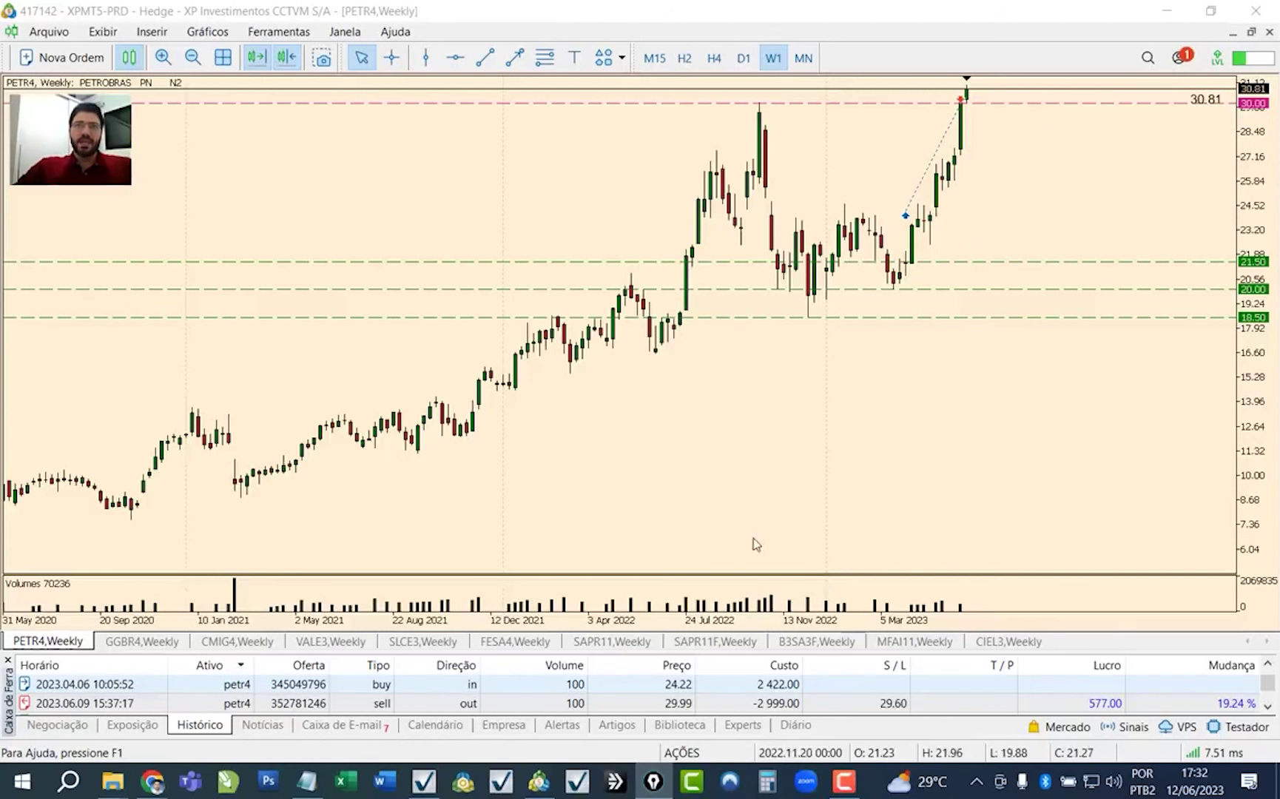
- Show PETR4 on the M15 timeframe, circle the candles around the exit, add short strokes and a downward arrow, then clear the marks
click(711, 508)
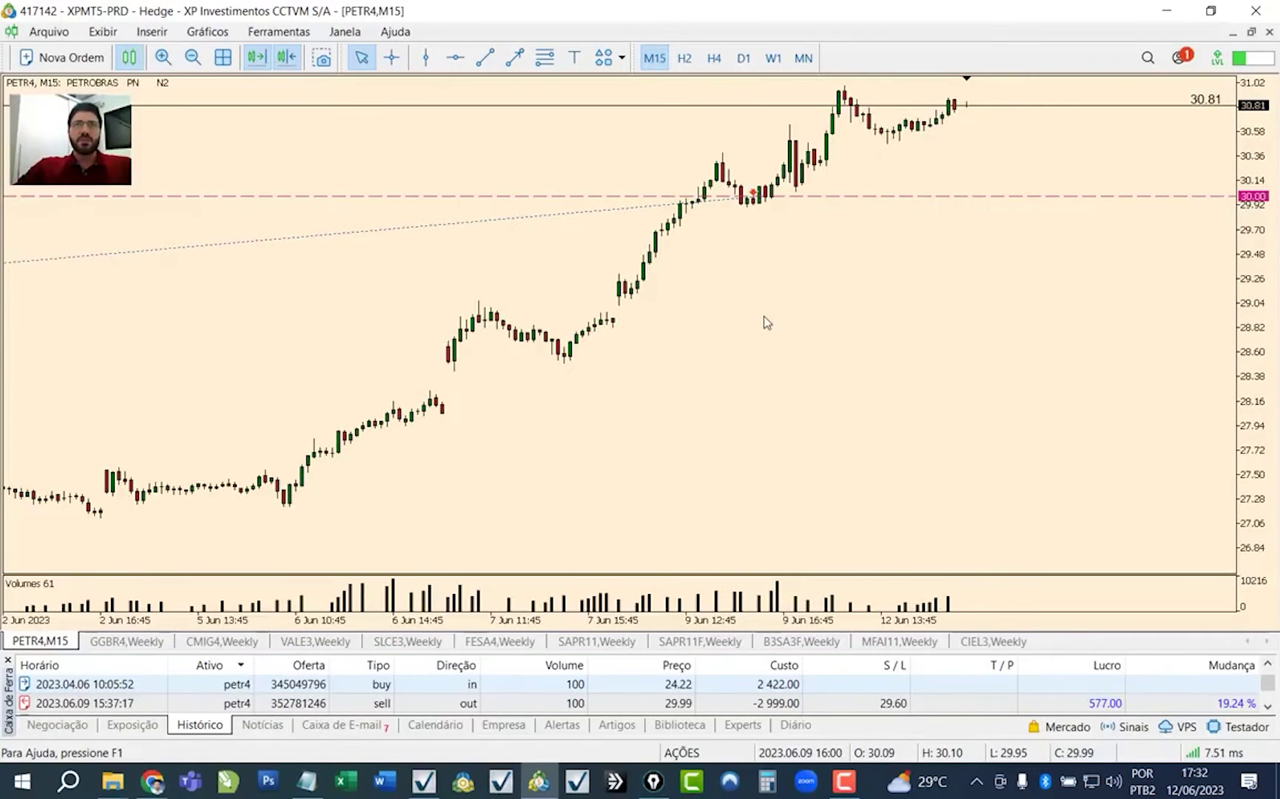
key(ctrl+2)
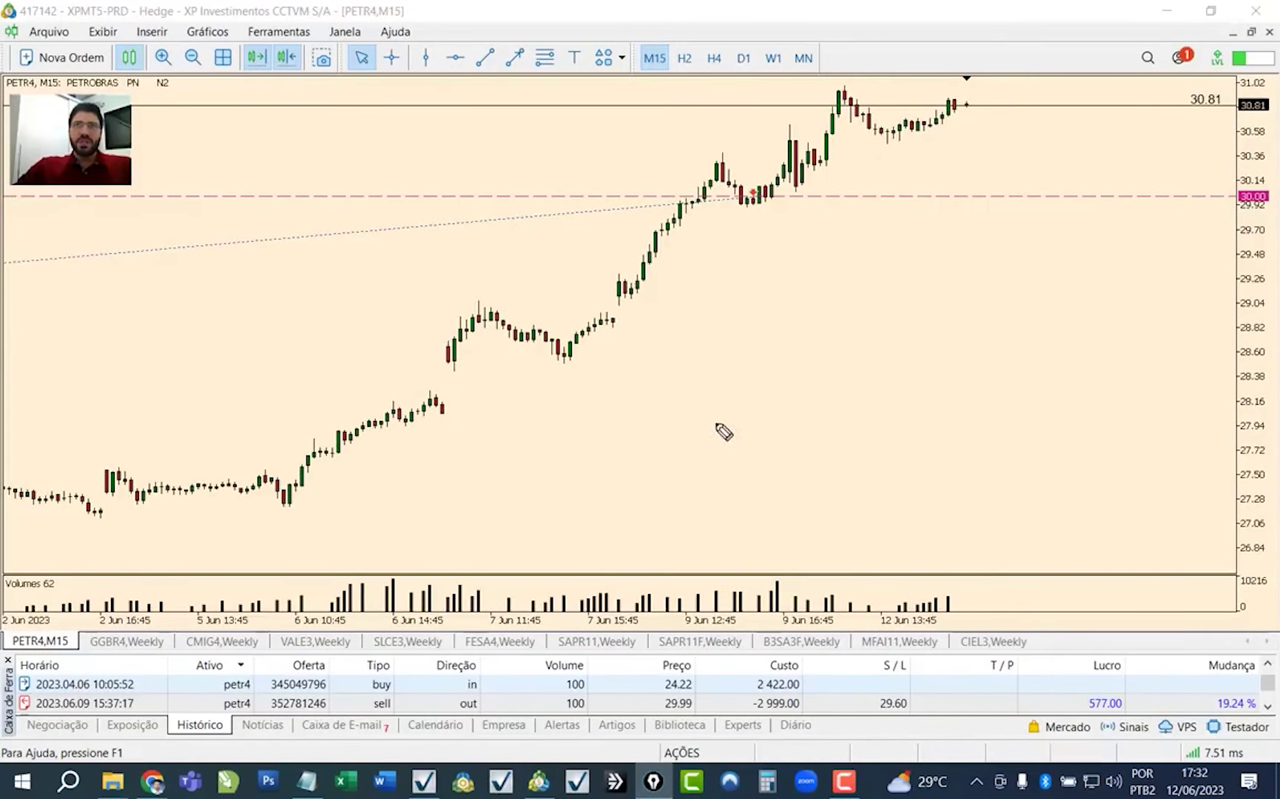
mouse_move(699, 157)
mouse_down()
mouse_move(737, 148)
mouse_move(769, 194)
mouse_move(748, 209)
mouse_move(700, 180)
mouse_move(740, 166)
mouse_move(812, 196)
mouse_up()
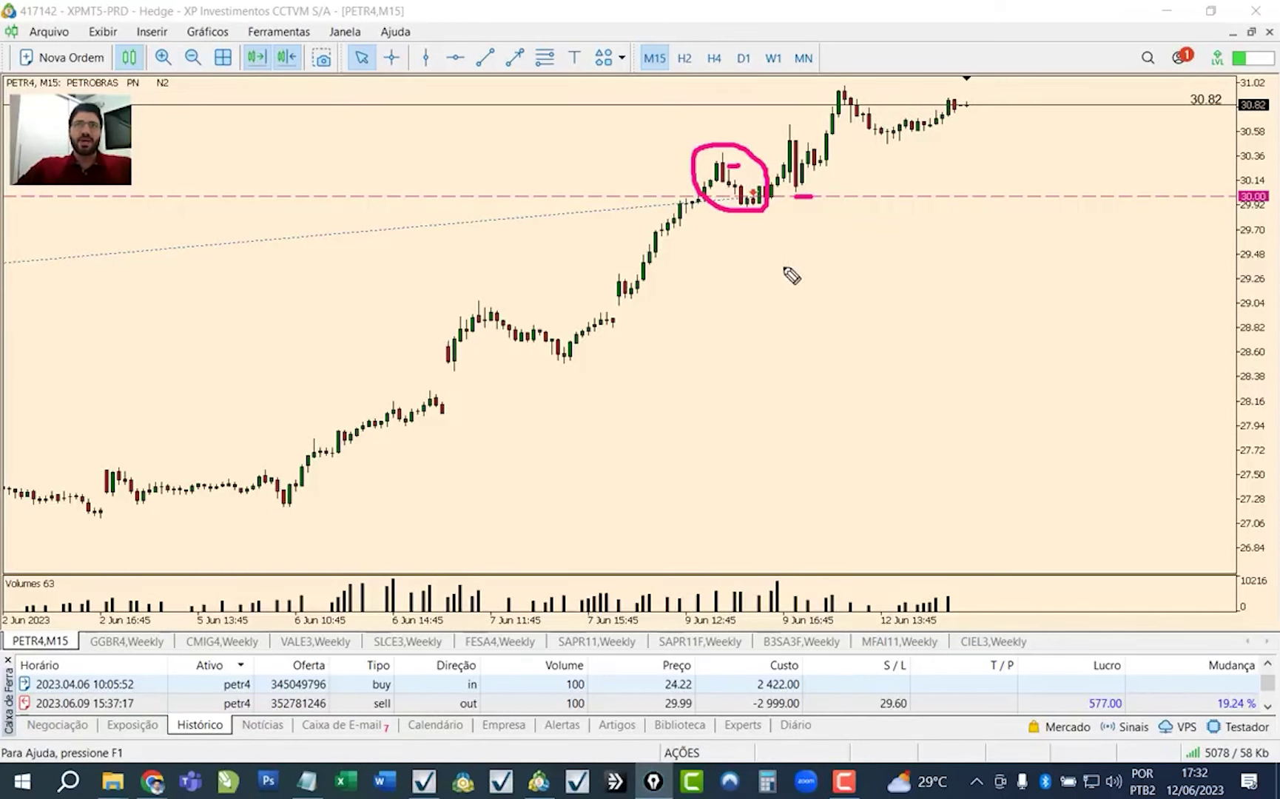
mouse_move(737, 227)
mouse_down()
mouse_move(784, 218)
mouse_move(770, 241)
mouse_up()
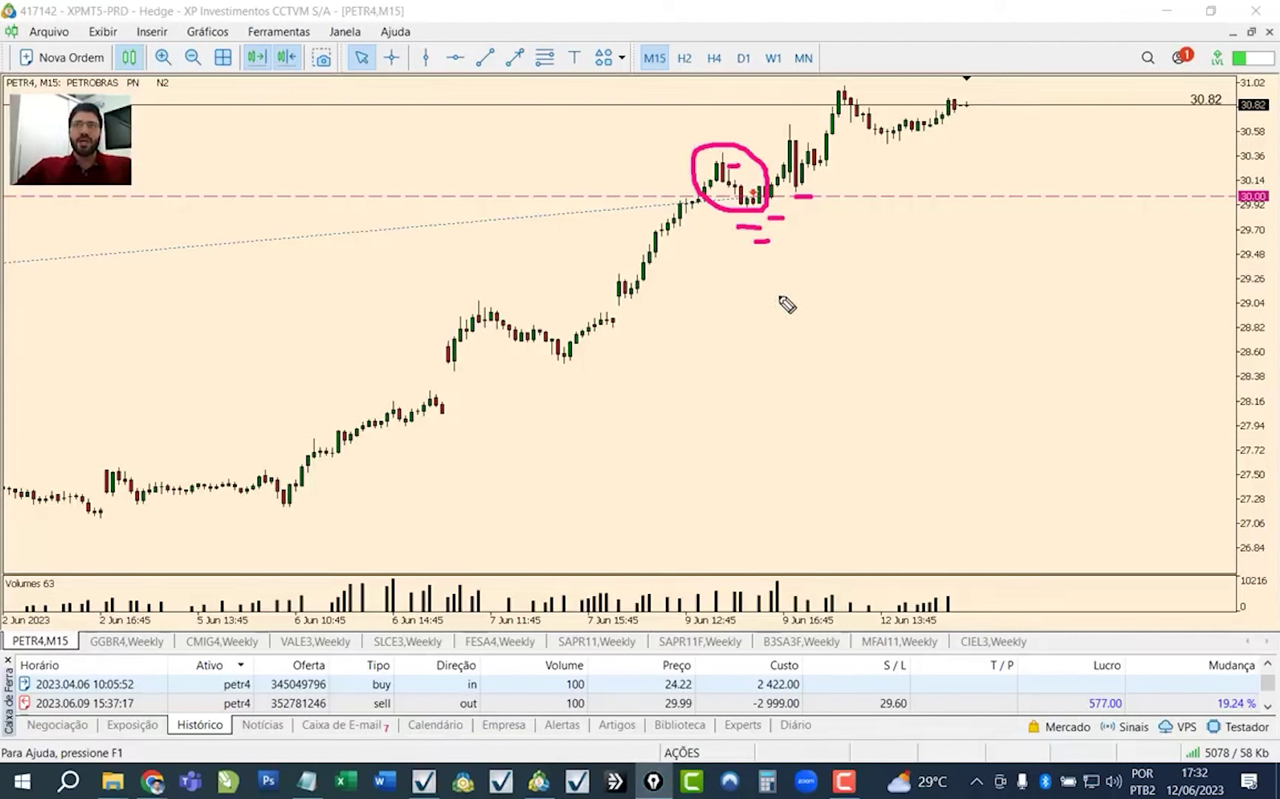
drag(806, 209, 842, 262)
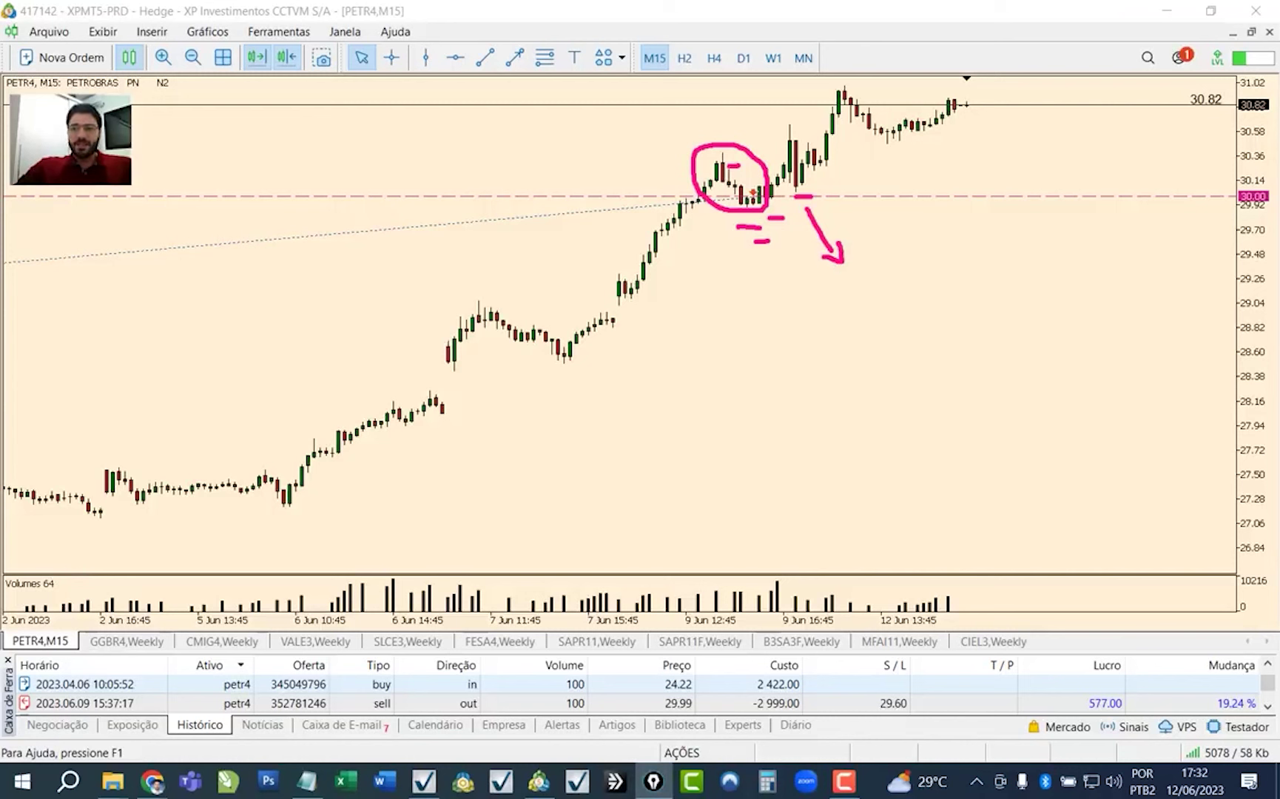
key(Escape)
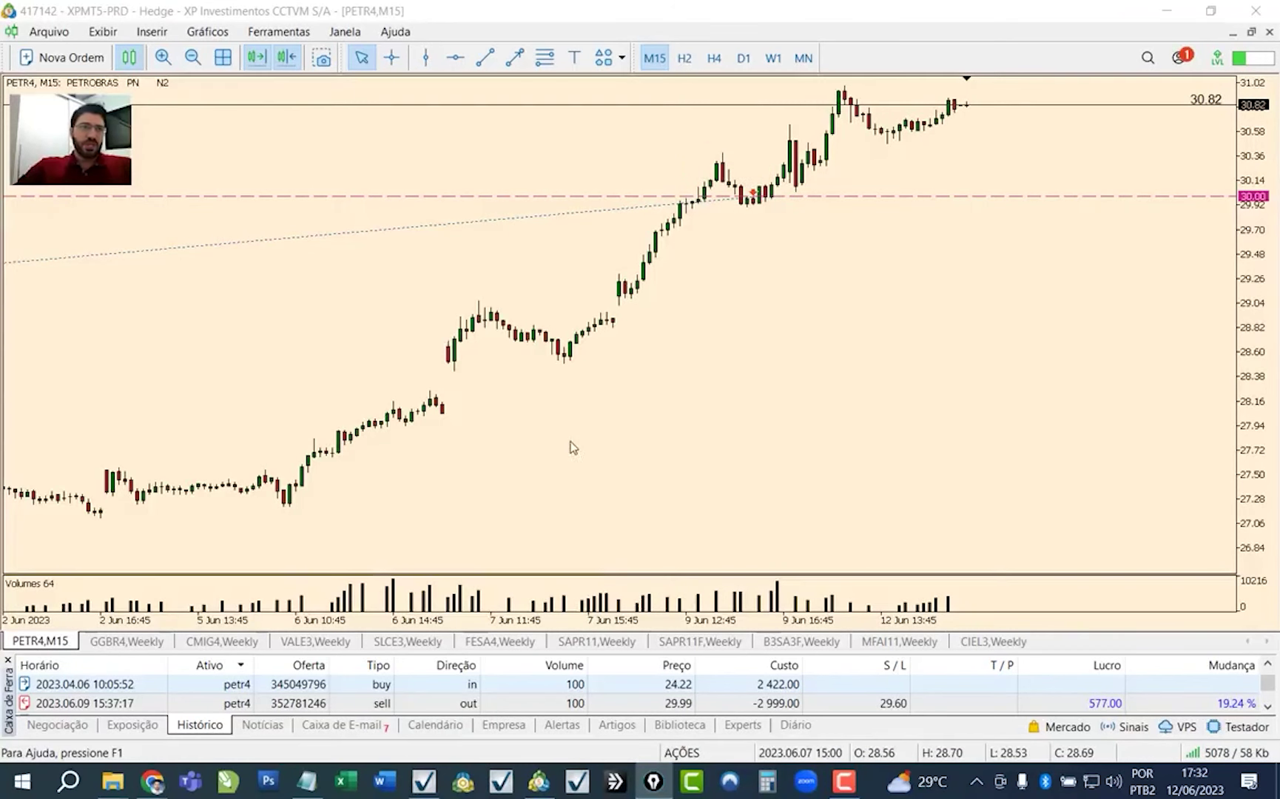
- Examine the open positions in a taller toolbox, select slce3, and view the SLCE3 weekly chart
click(58, 726)
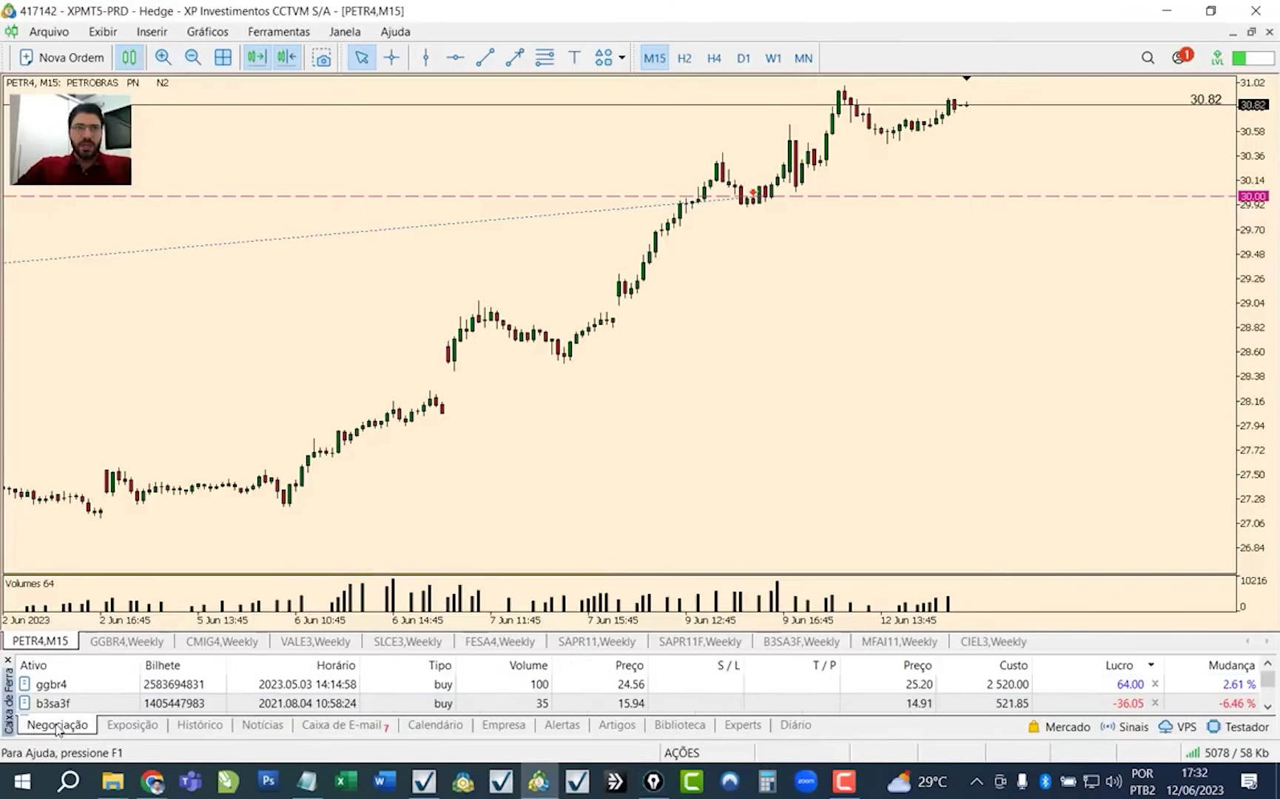
drag(200, 653, 199, 556)
click(104, 647)
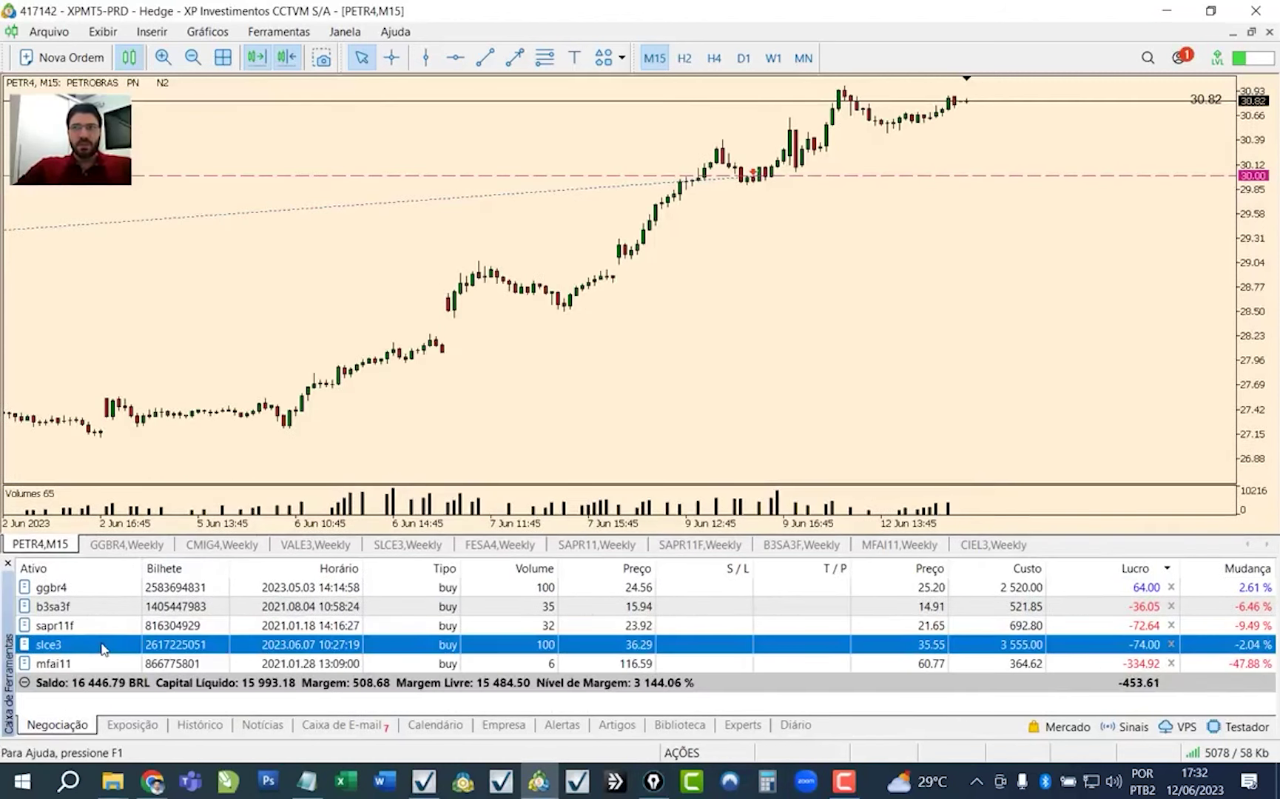
drag(148, 557, 153, 599)
click(408, 586)
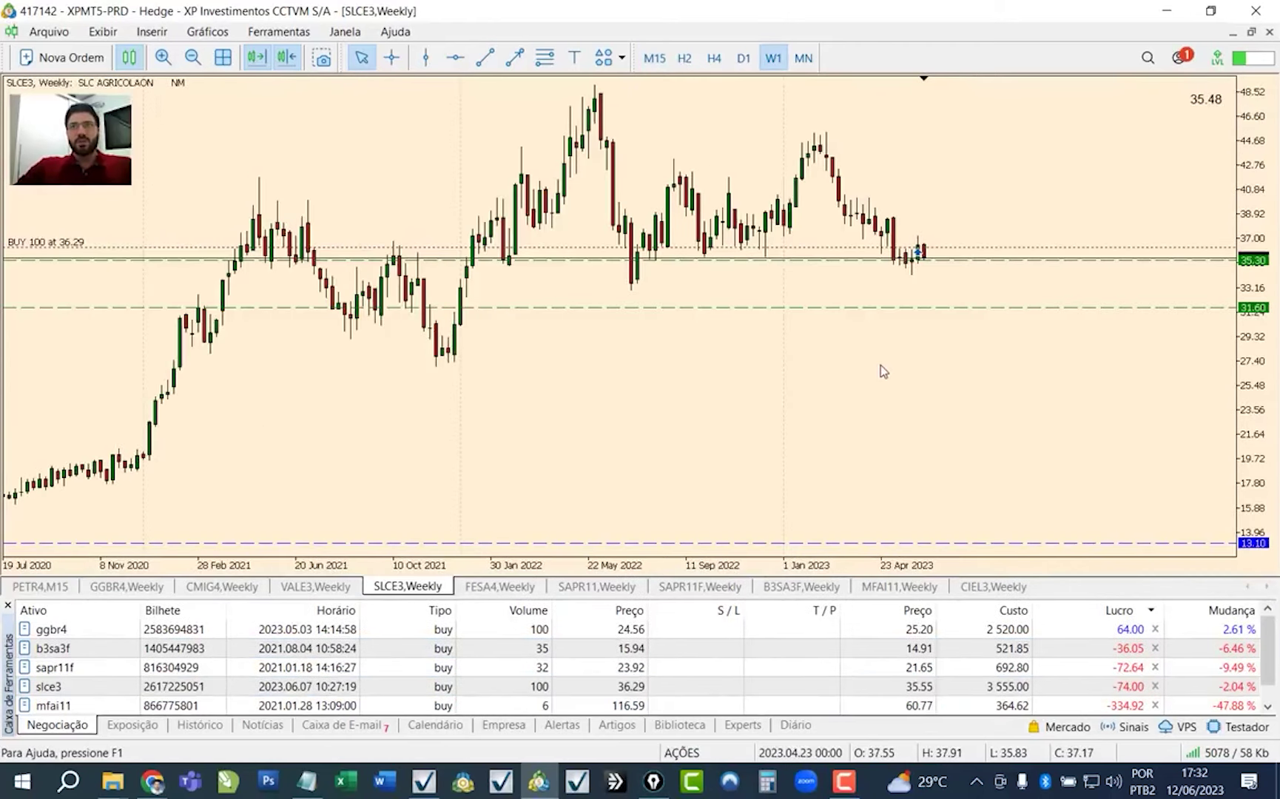
- Return to the PETR4 chart on the D1 timeframe and bring up the petr4 trades in the account history
click(39, 586)
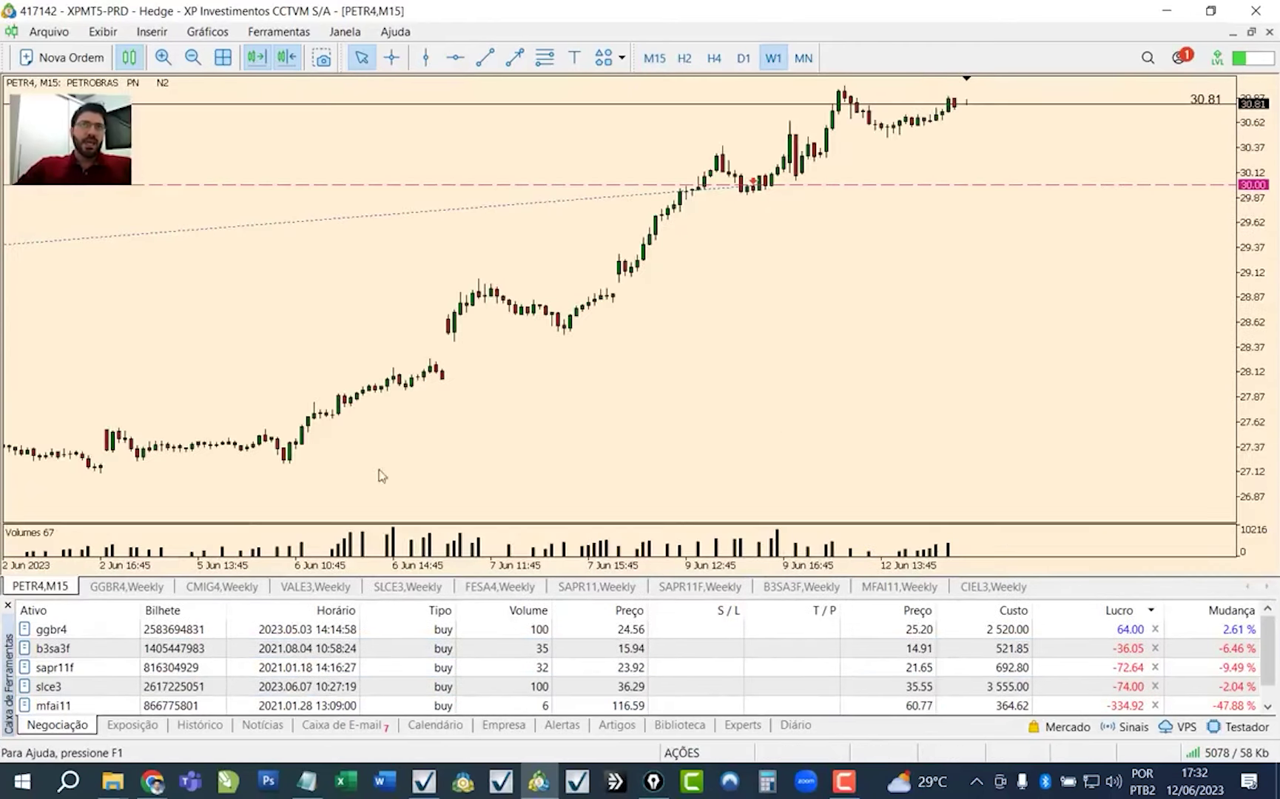
click(744, 59)
click(202, 725)
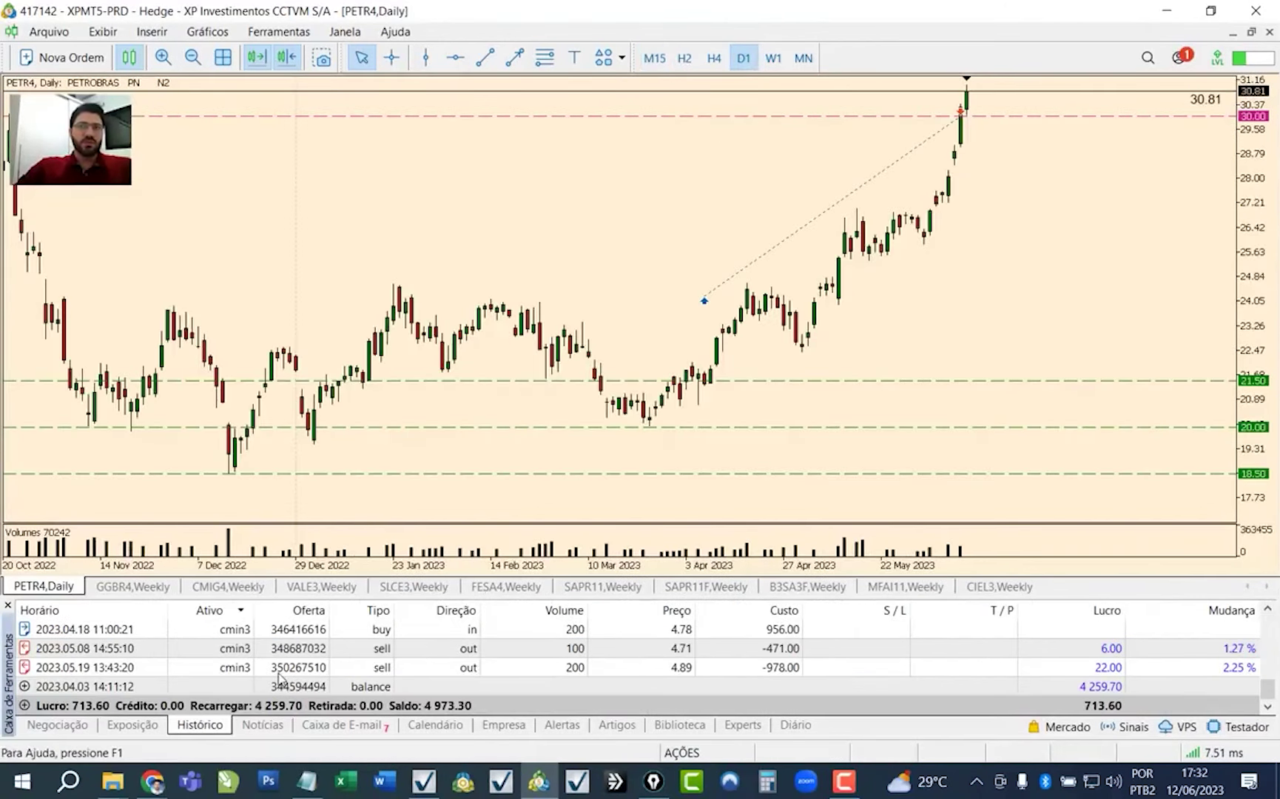
drag(1267, 688, 1273, 656)
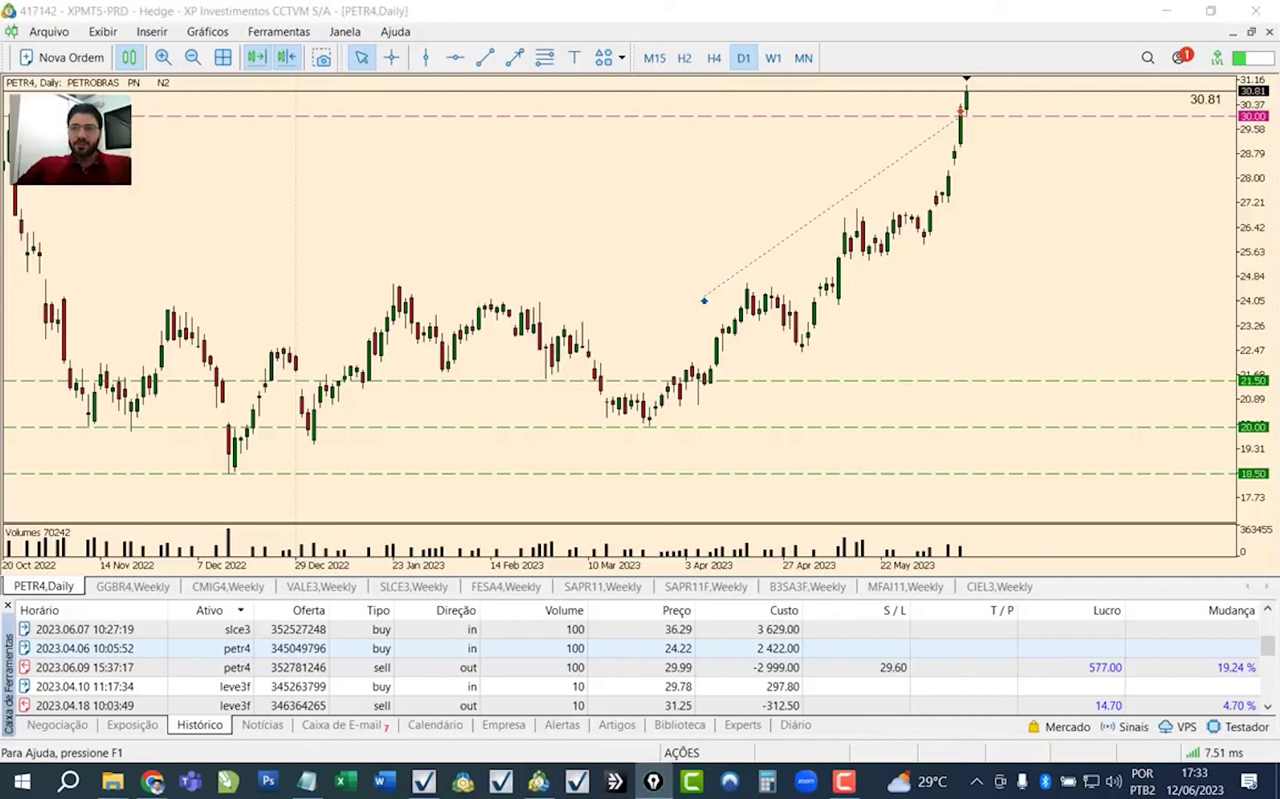
- Draw strokes around the petr4 sale's 29.60 stop loss and towards its profit, and underline the buy and sell points on the daily chart
drag(833, 668, 1078, 670)
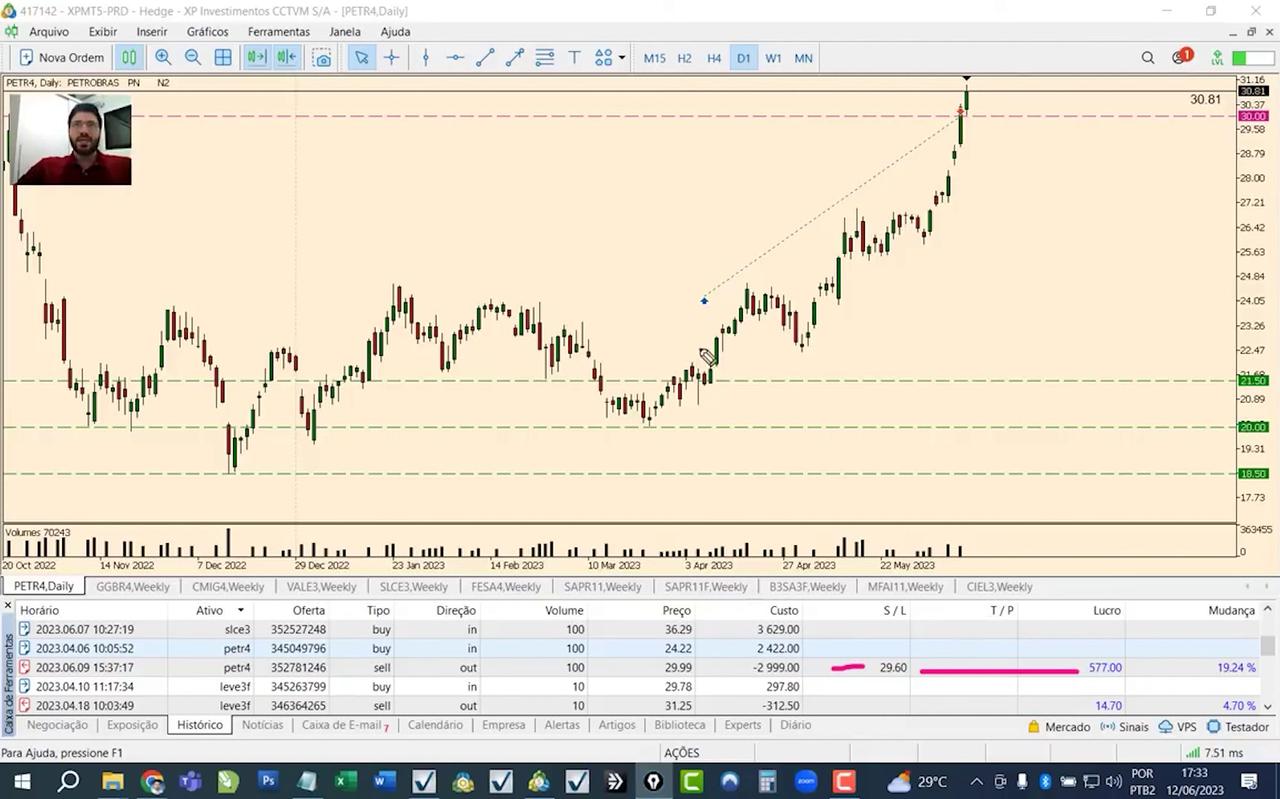
drag(697, 311, 712, 311)
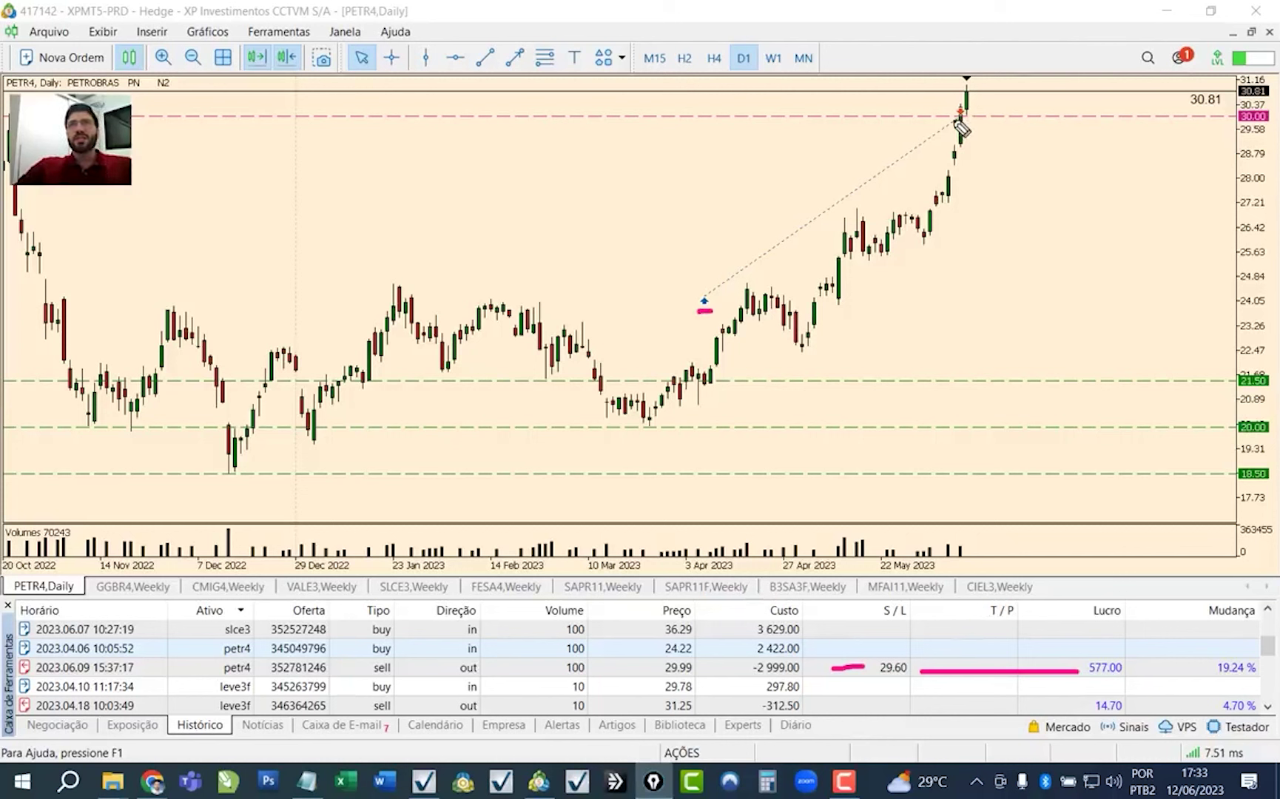
drag(952, 119, 969, 118)
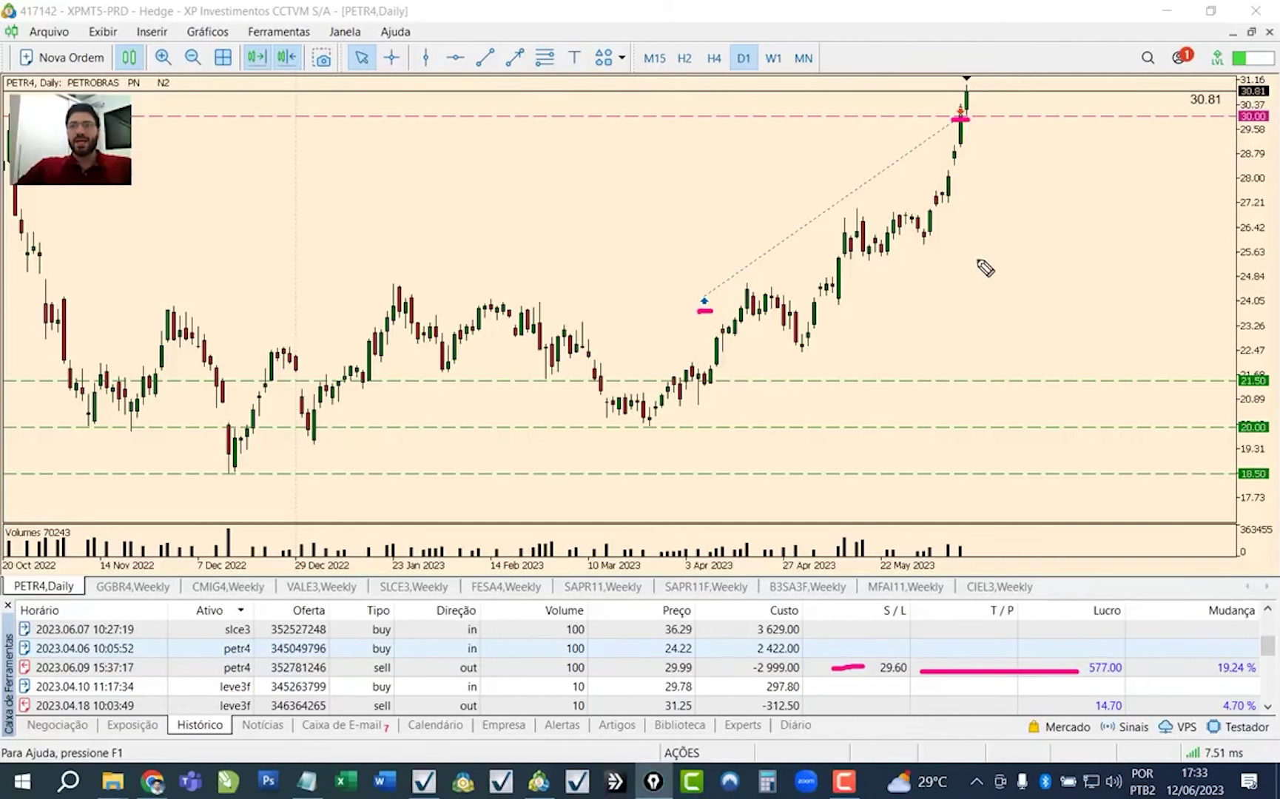